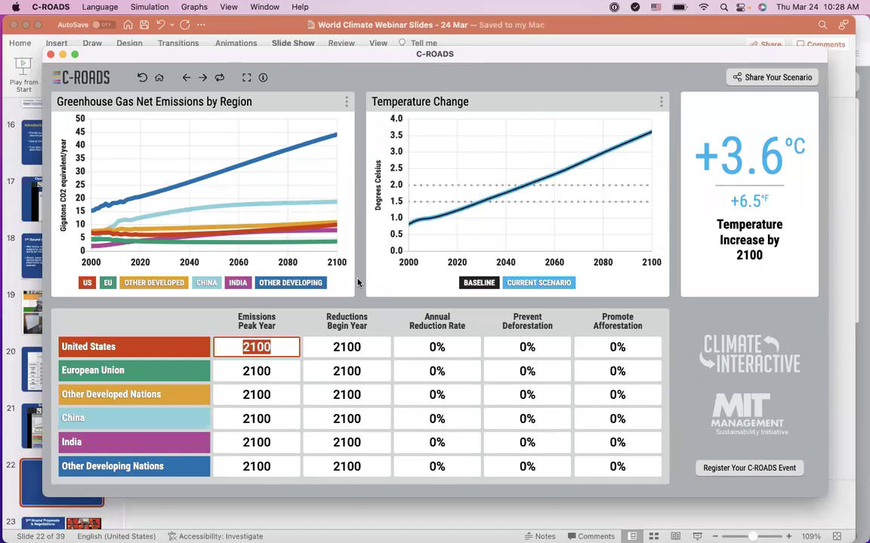
# Close the C-ROADS desktop app and switch to the C-ROADS web page in Firefox
pyautogui.click(50, 53)
pyautogui.click(338, 513)
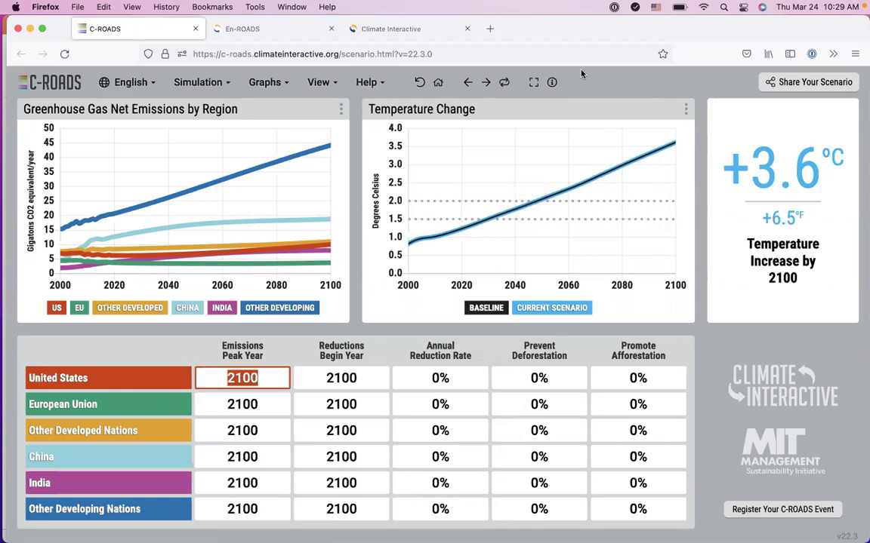
pyautogui.click(260, 405)
pyautogui.click(249, 431)
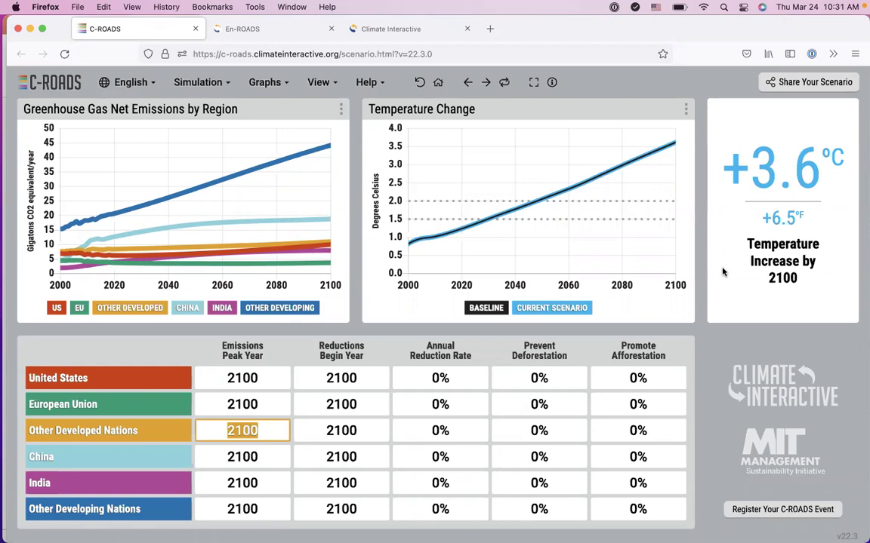
# Set Other Developing Nations' emissions peak year to 2040, dropping 2100 warming to +3.4 °C
pyautogui.click(240, 512)
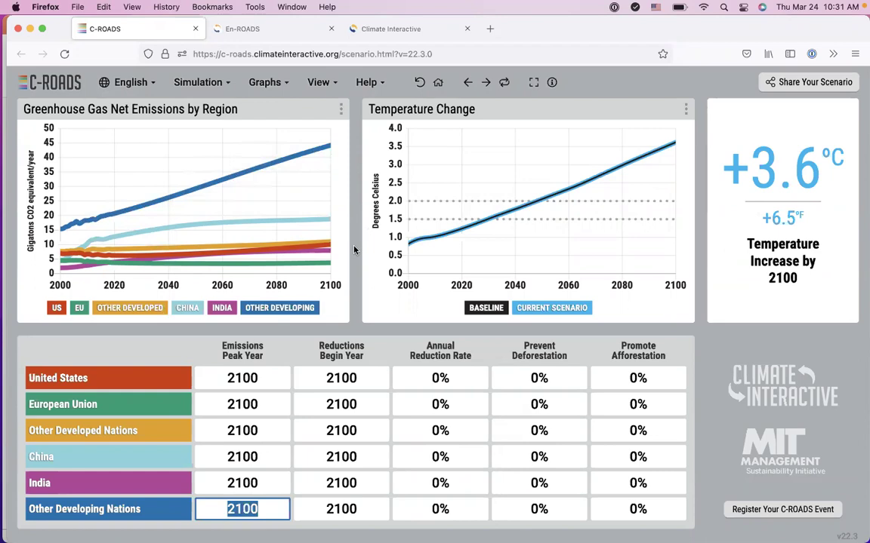
pyautogui.write('2040')
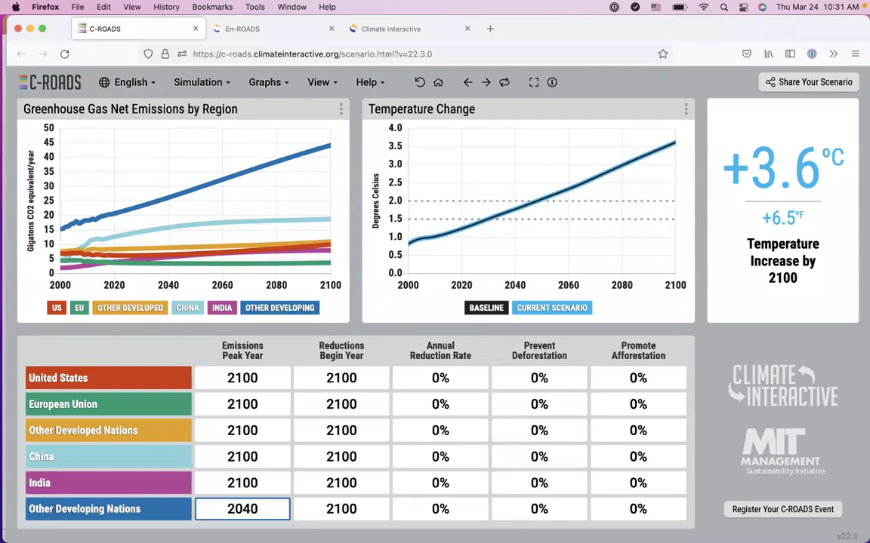
pyautogui.press('Tab')
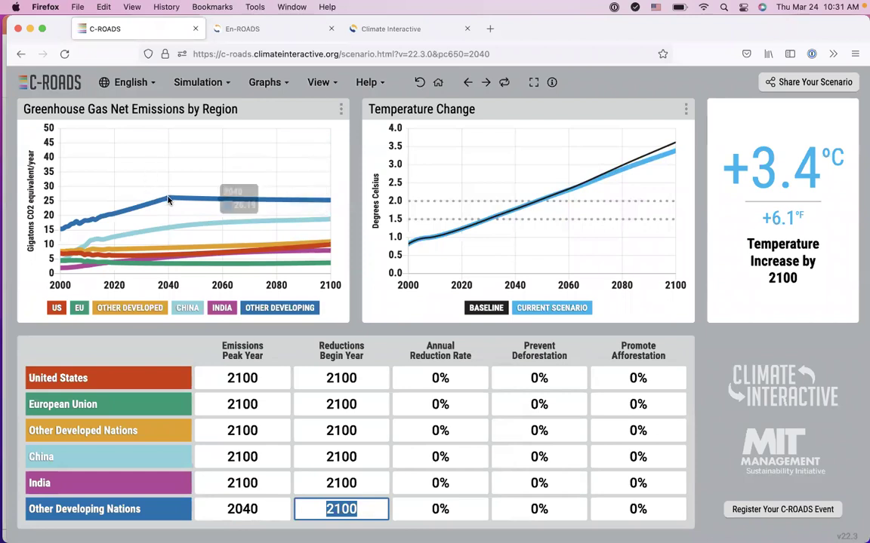
pyautogui.moveTo(171, 200)
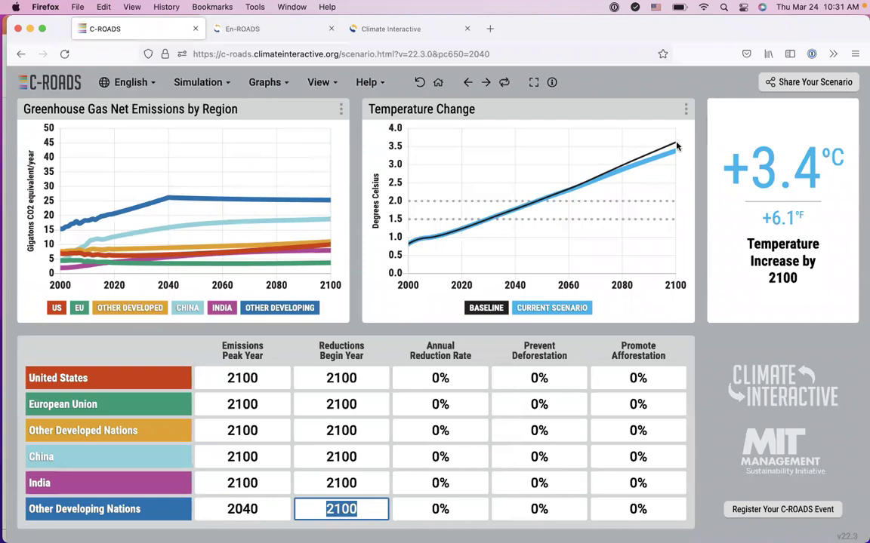
pyautogui.moveTo(676, 146)
pyautogui.click(275, 112)
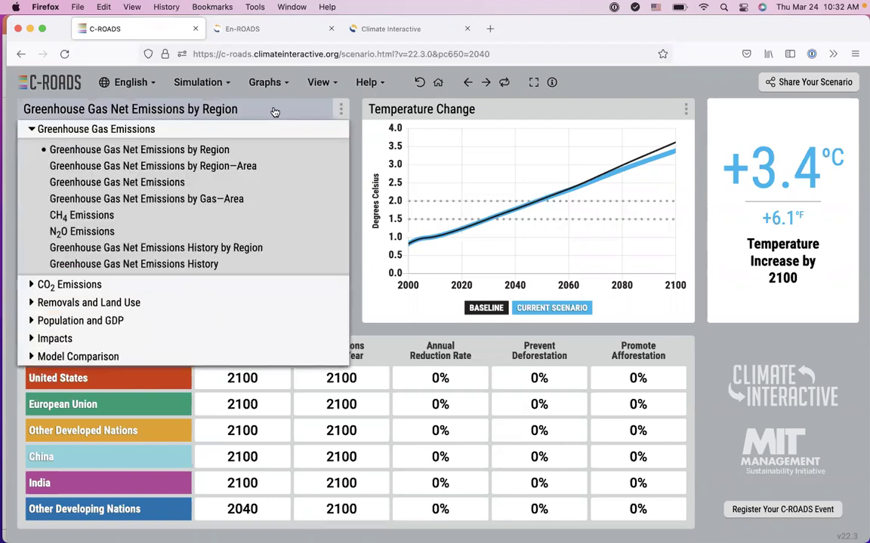
pyautogui.click(187, 306)
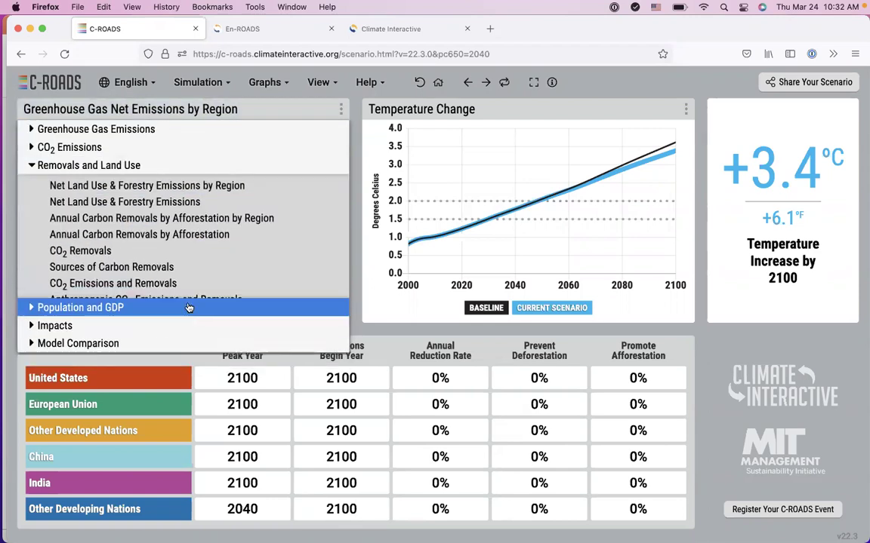
pyautogui.click(159, 129)
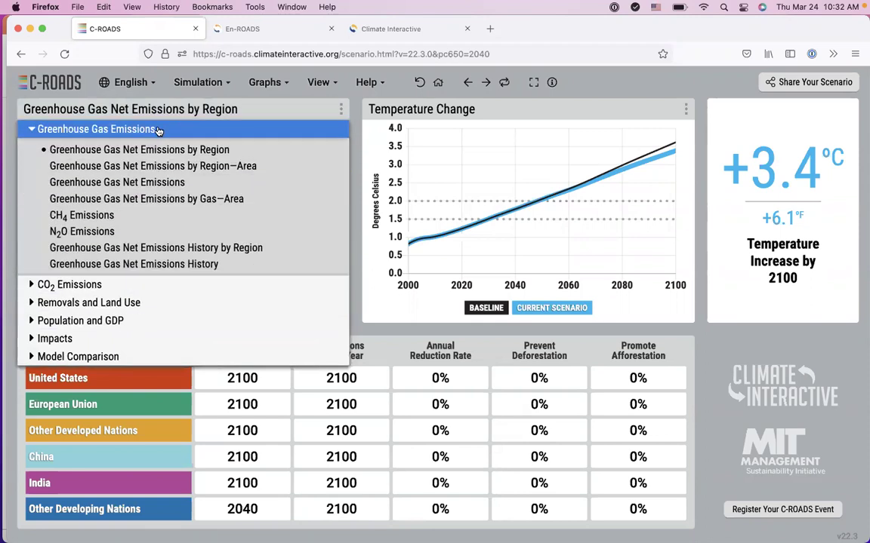
pyautogui.click(174, 182)
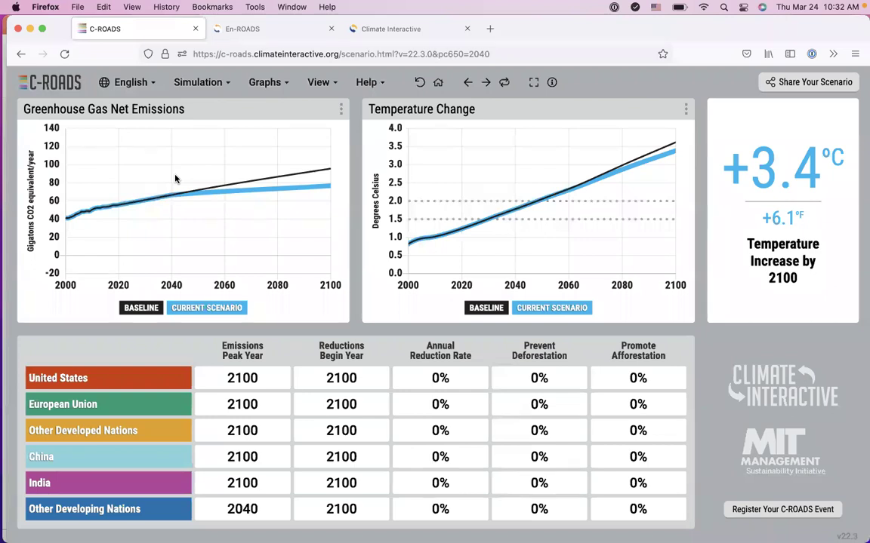
pyautogui.click(154, 108)
pyautogui.click(438, 83)
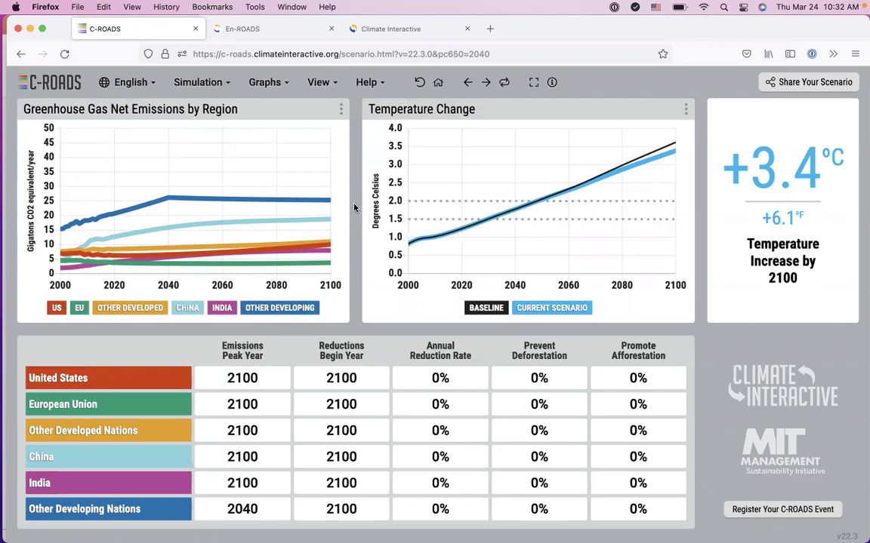
pyautogui.click(552, 84)
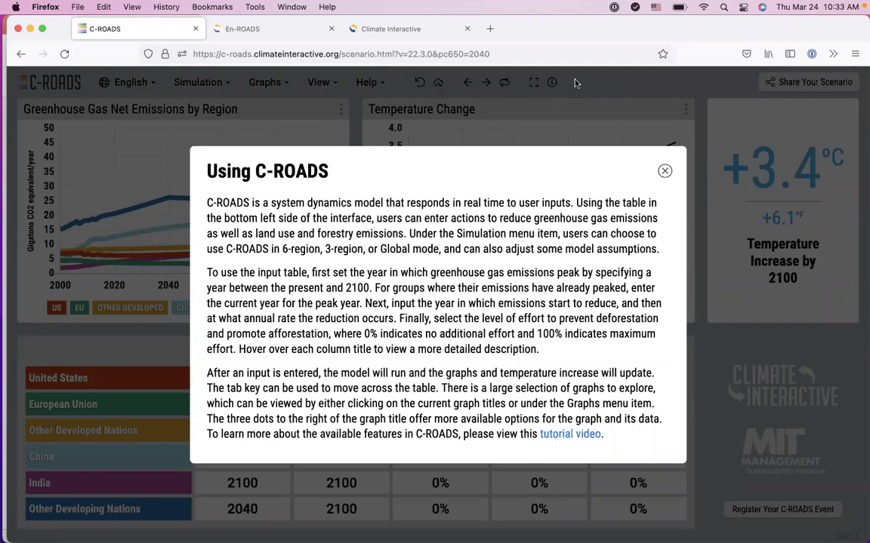
pyautogui.click(517, 71)
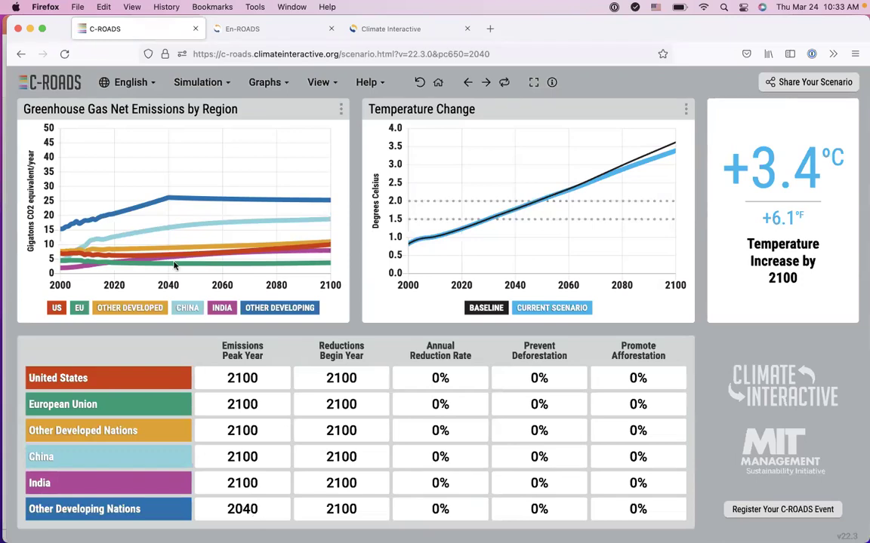
# Set Other Developing Nations' reductions to begin in 2050 at 3% per year
pyautogui.click(342, 509)
pyautogui.click(341, 510)
pyautogui.doubleClick(342, 509)
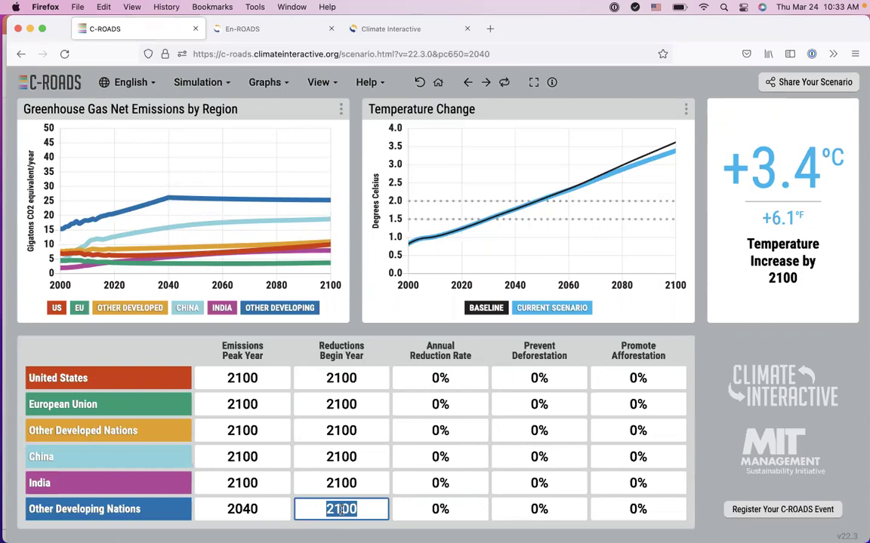
pyautogui.write('2050')
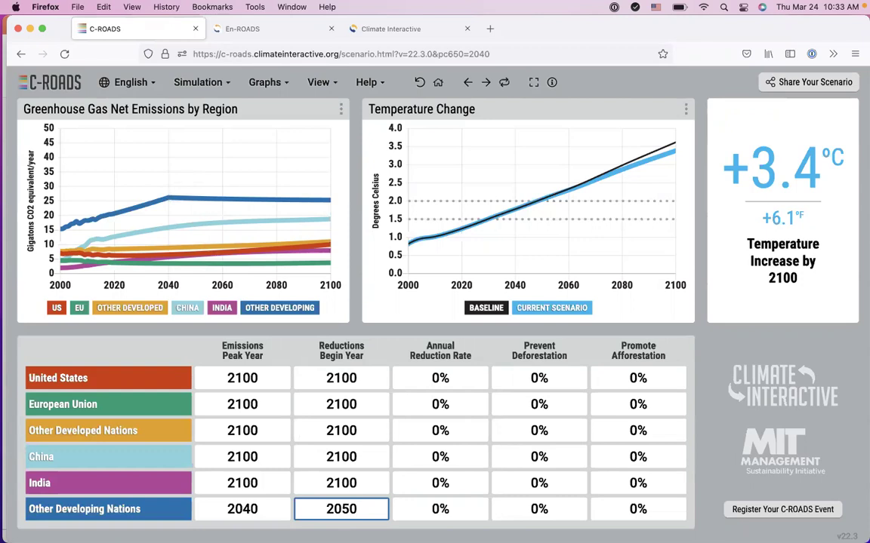
pyautogui.press('Tab')
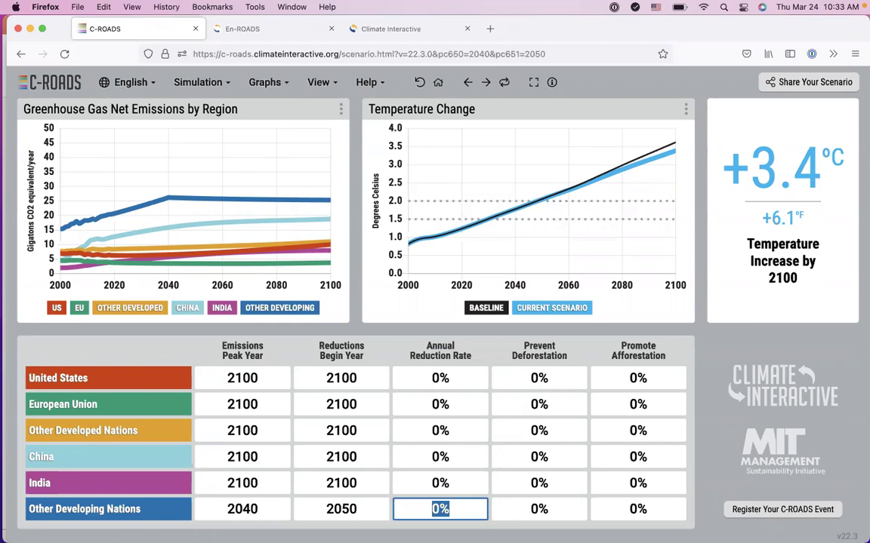
pyautogui.write('3')
pyautogui.press('Tab')
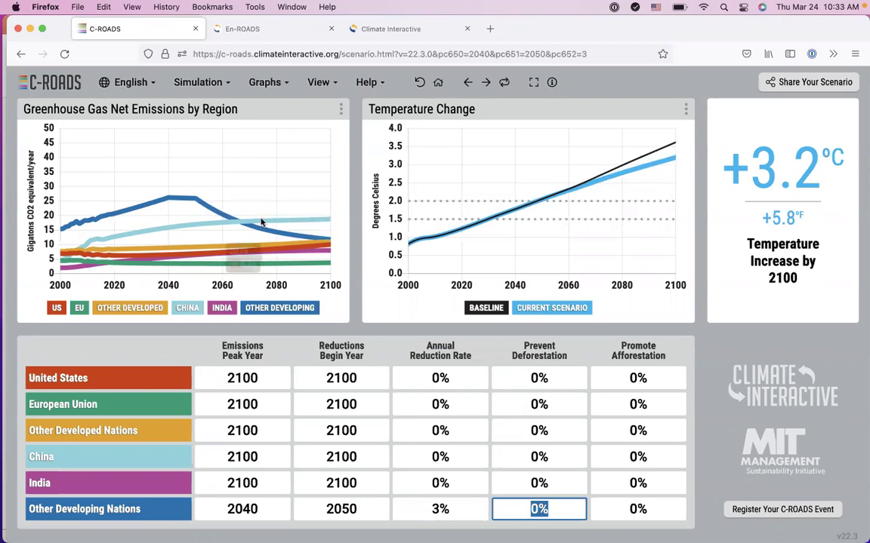
pyautogui.moveTo(194, 199)
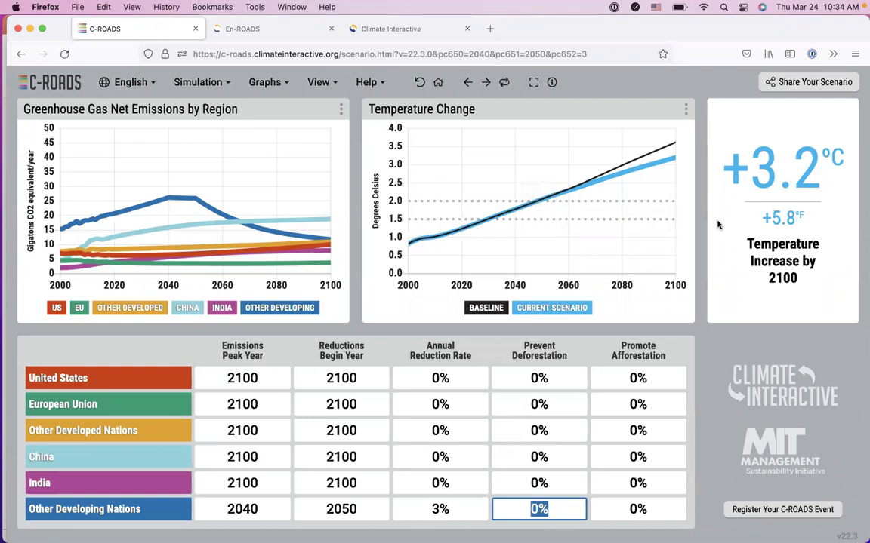
# Show Net Land Use & Forestry Emissions by Region in the right-hand chart
pyautogui.click(514, 117)
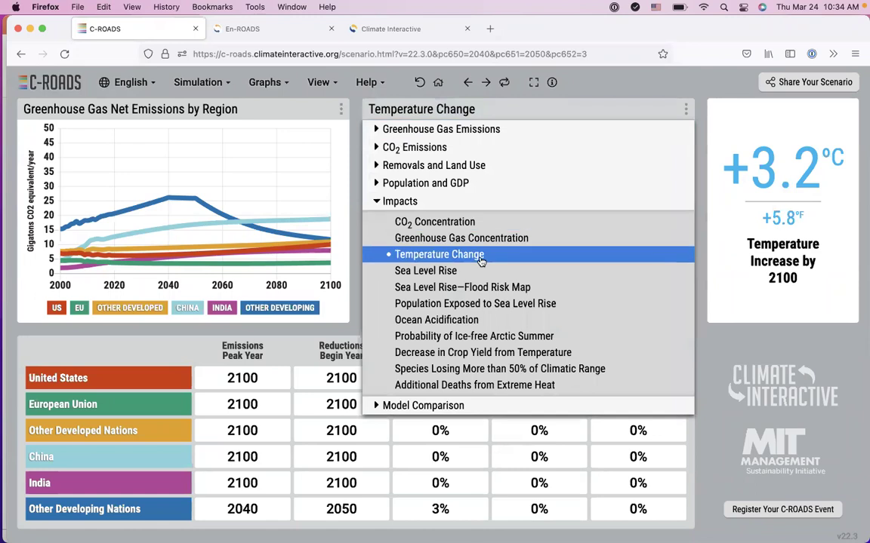
pyautogui.click(451, 165)
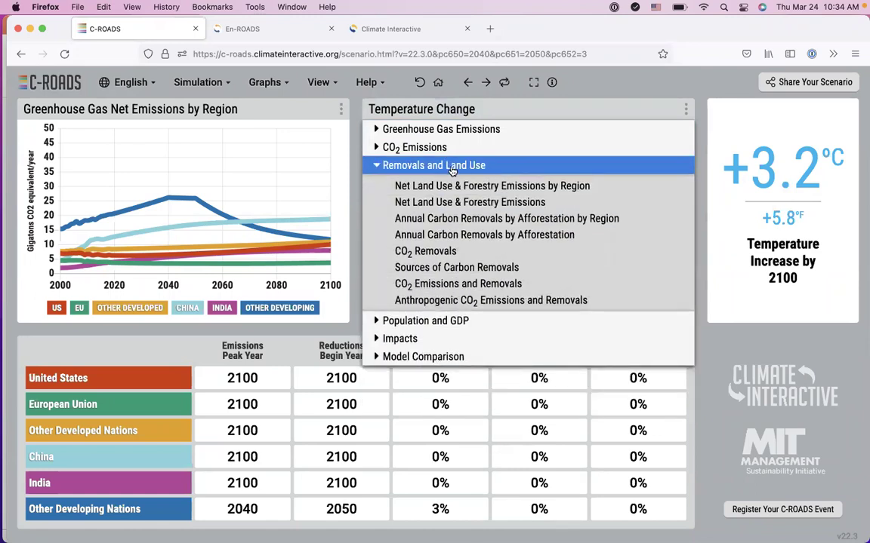
pyautogui.click(451, 187)
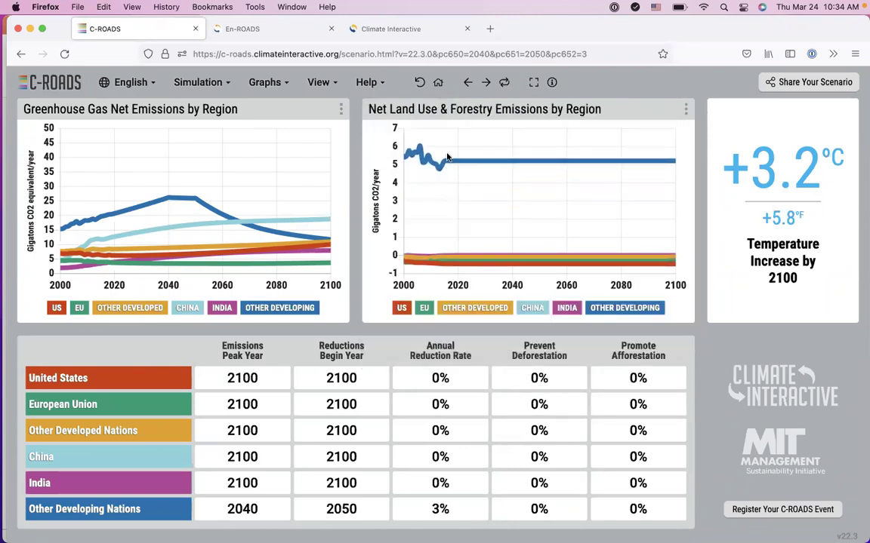
pyautogui.click(453, 109)
pyautogui.click(446, 203)
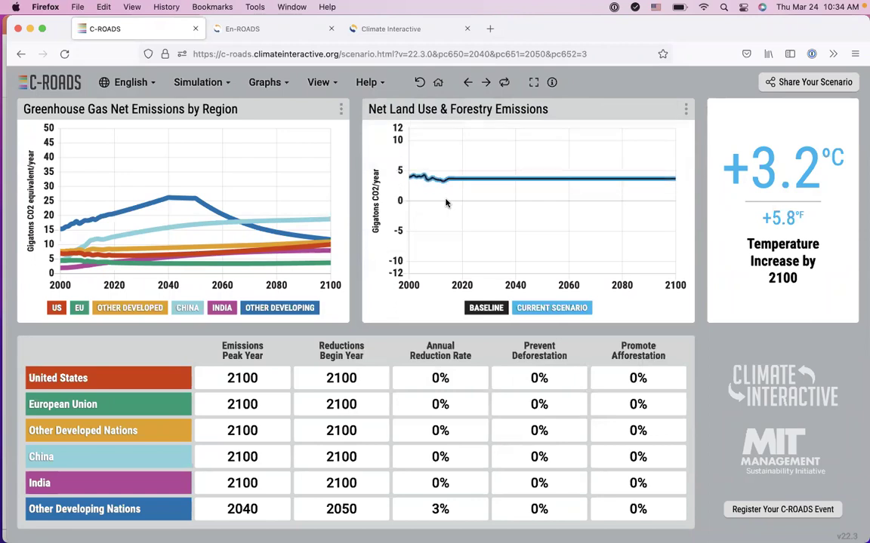
pyautogui.click(445, 109)
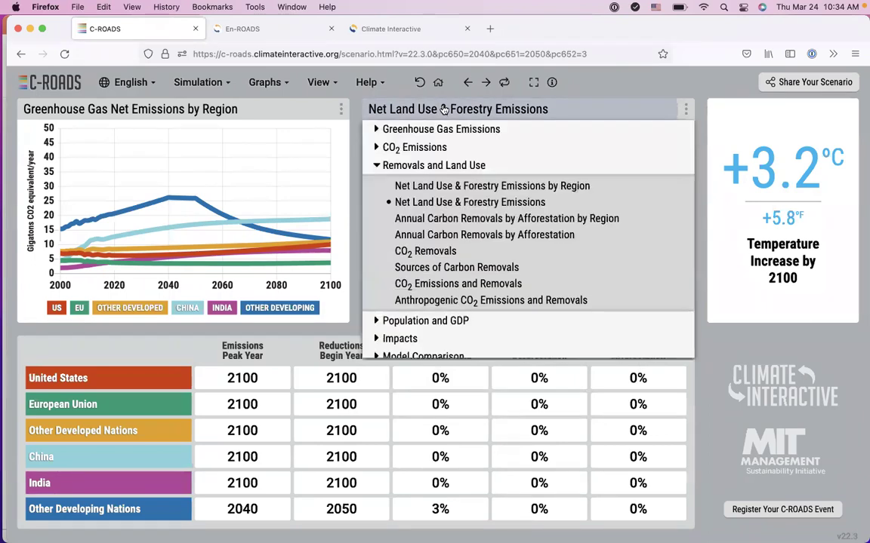
pyautogui.click(462, 185)
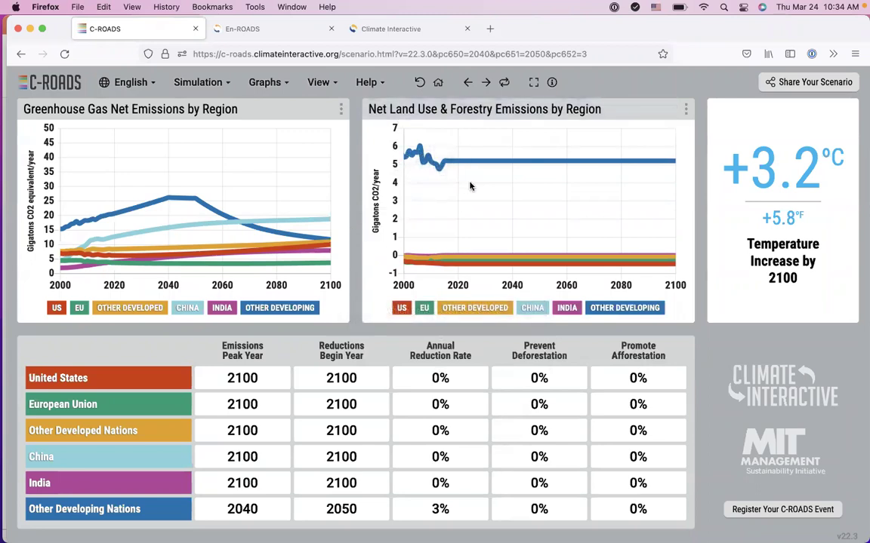
# Set Other Developing Nations' Prevent Deforestation to 50%
pyautogui.click(529, 508)
pyautogui.write('50')
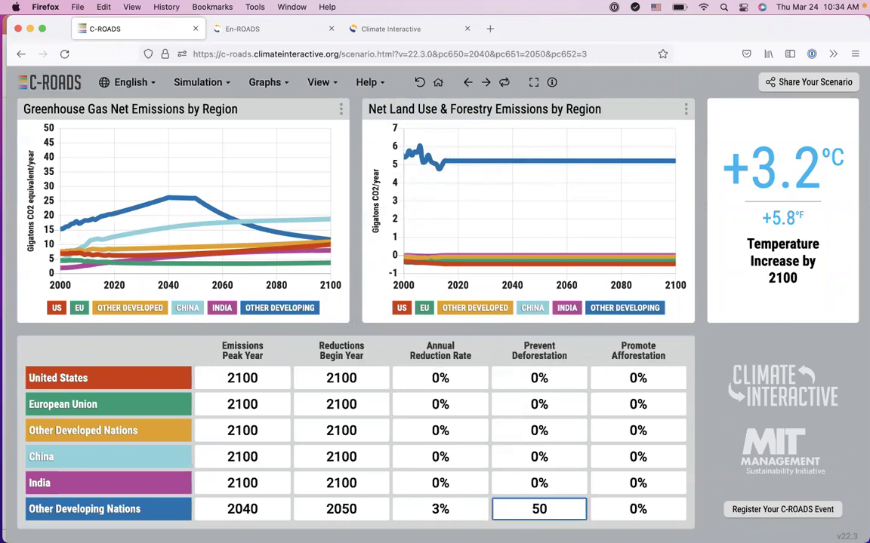
pyautogui.press('Tab')
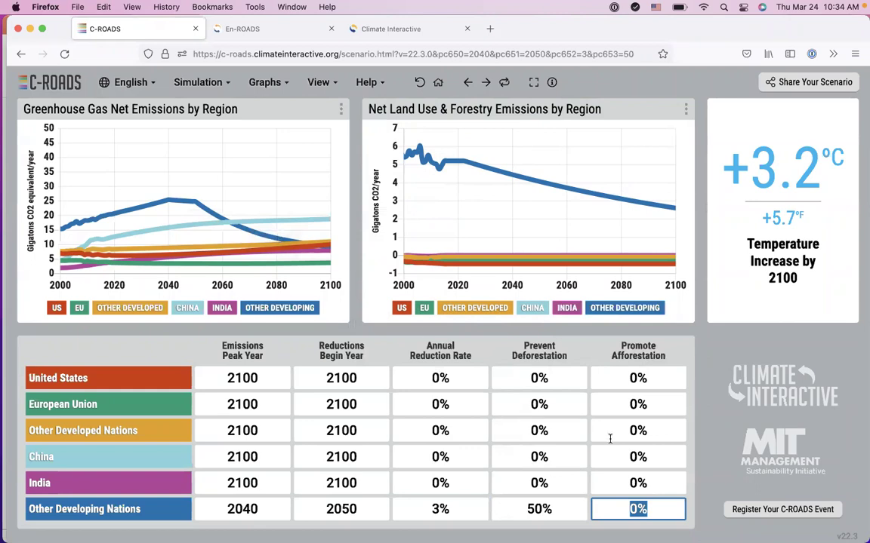
# Enter 50% in Other Developing Nations' Promote Afforestation cell
pyautogui.write('50')
pyautogui.press('Tab')
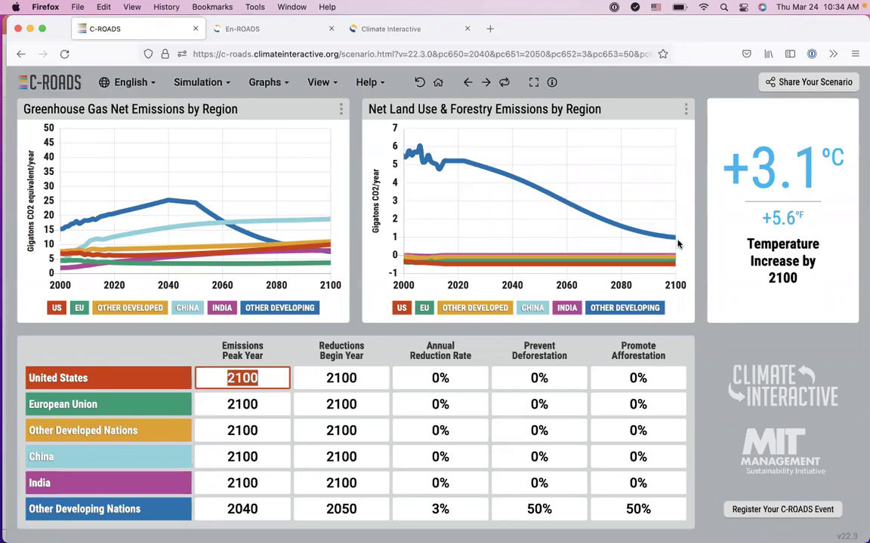
# Reset the graphs with the home button to bring back the Temperature Change chart
pyautogui.click(438, 84)
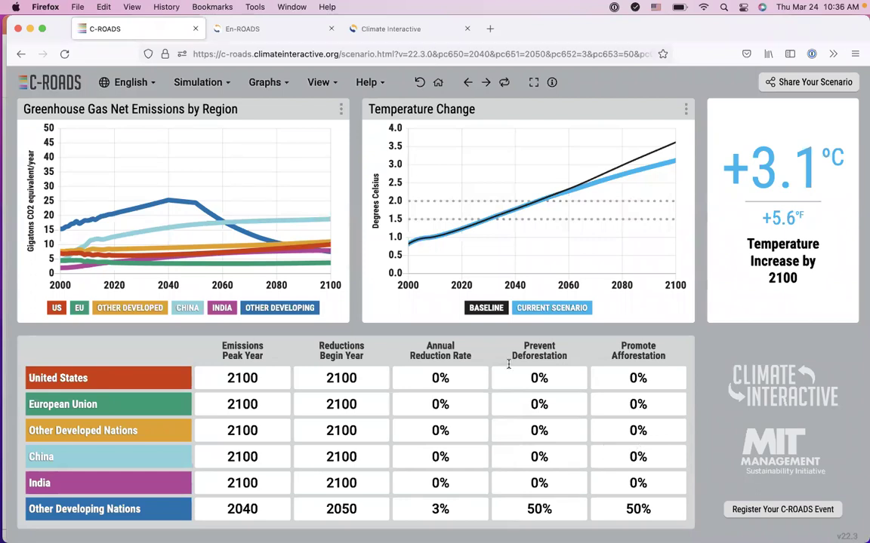
# Copy the emissions chart's data to the clipboard from its three-dot menu, then open Simulation
pyautogui.click(344, 109)
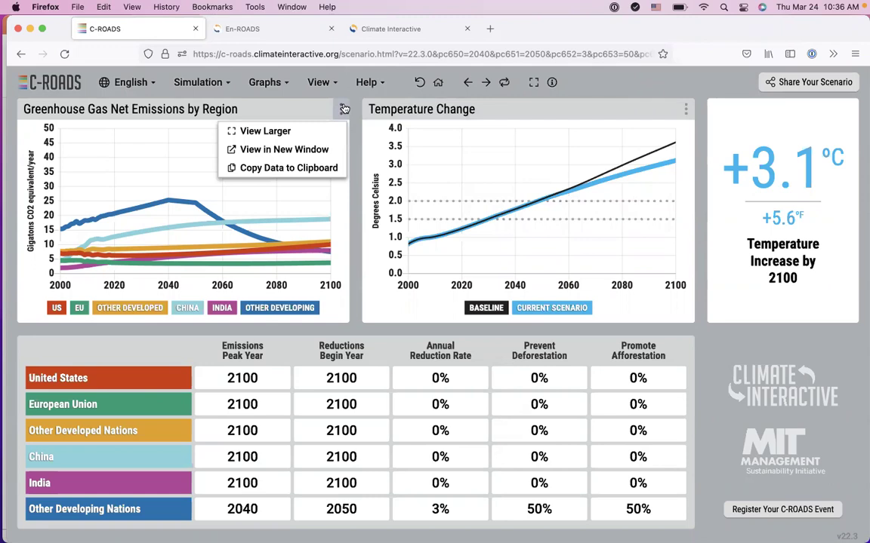
pyautogui.click(287, 169)
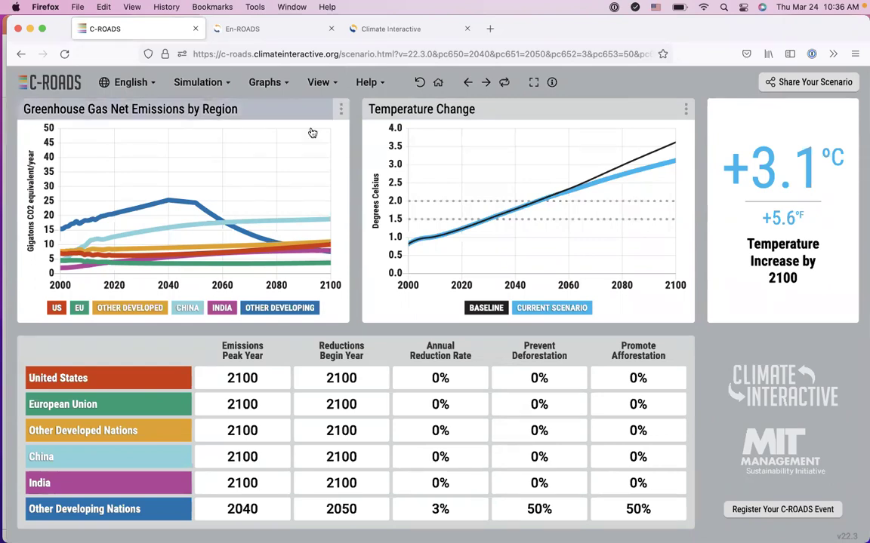
pyautogui.click(210, 81)
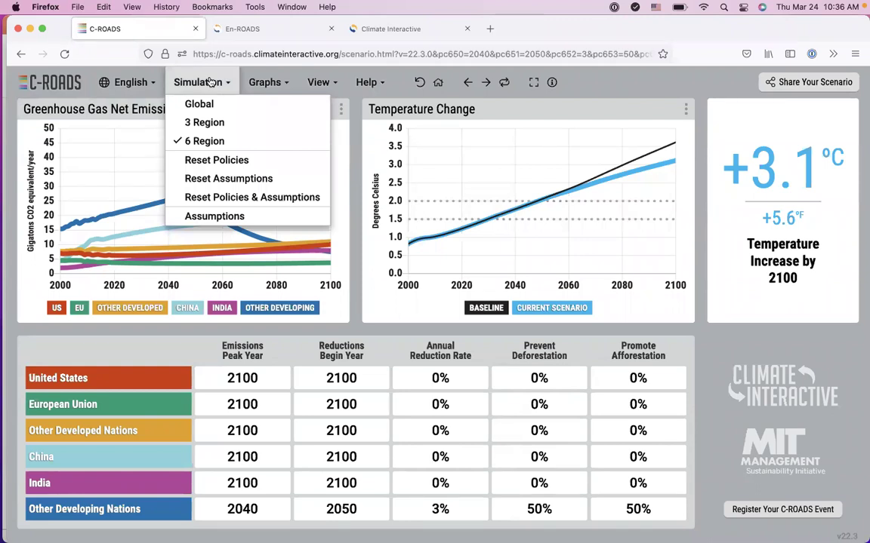
pyautogui.click(212, 217)
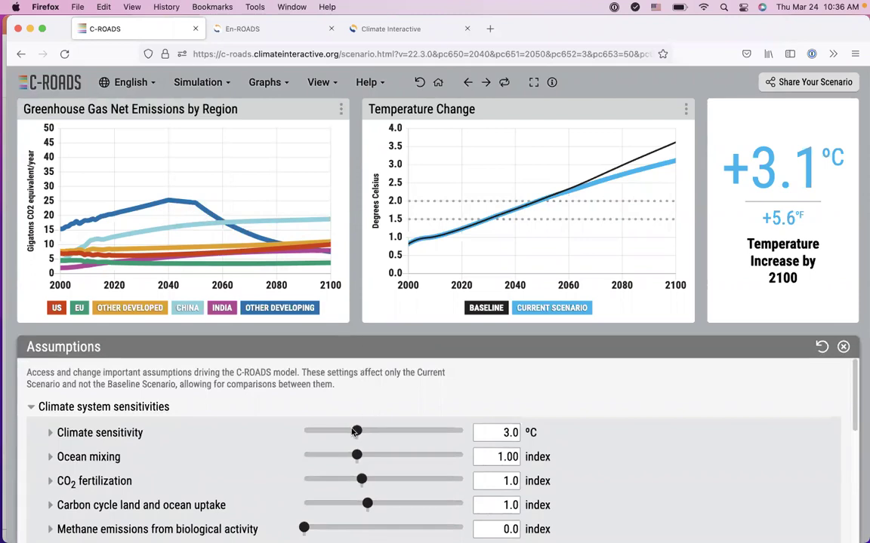
pyautogui.scroll(-2, 349, 407)
pyautogui.scroll(1, 351, 408)
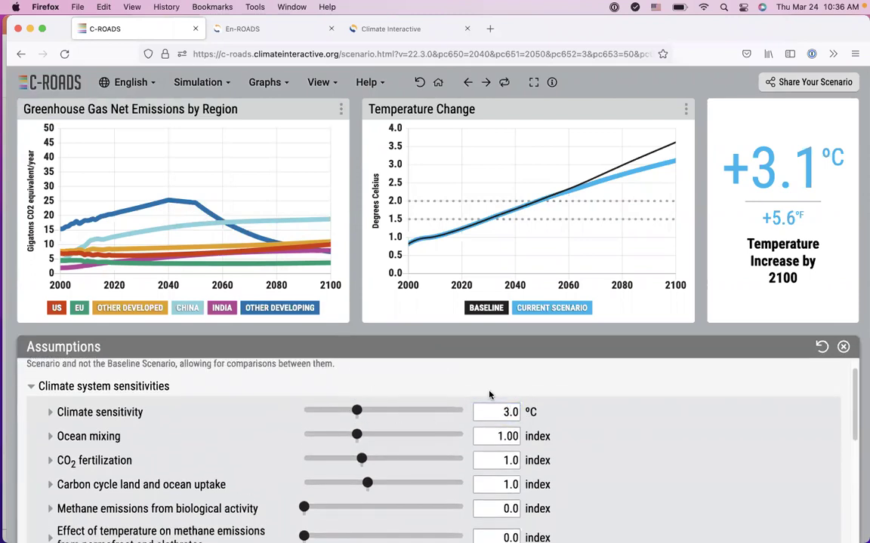
pyautogui.moveTo(356, 410); pyautogui.dragTo(373, 413)
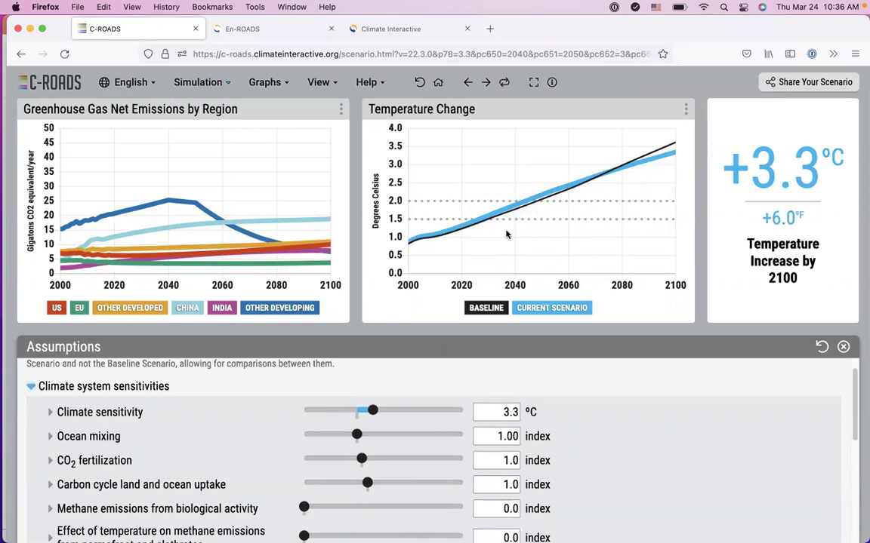
pyautogui.click(821, 347)
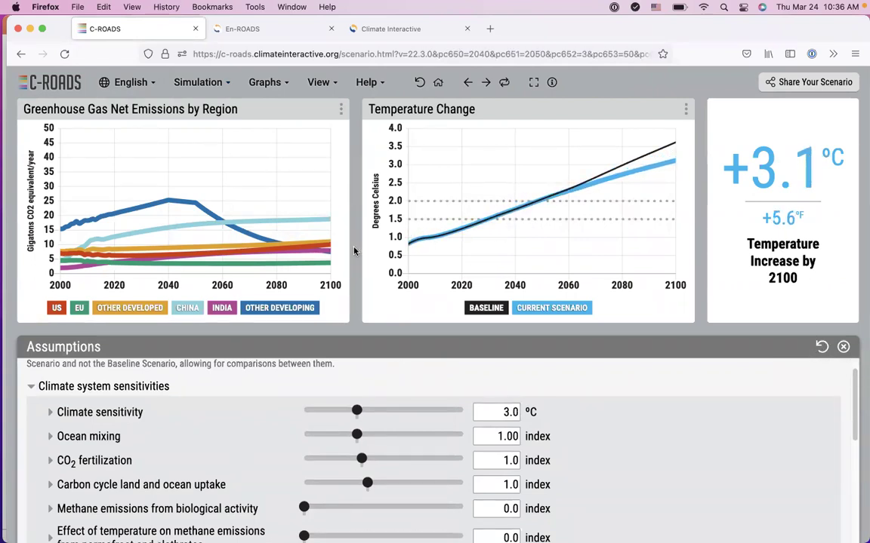
pyautogui.click(354, 251)
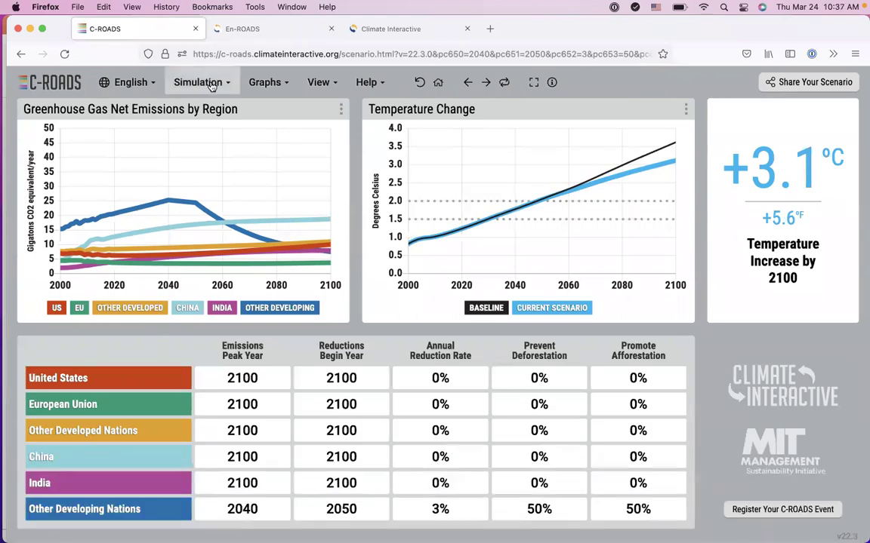
# Switch the model through 3 Region, Global and back to 6 Region, then reset all policies
pyautogui.click(212, 84)
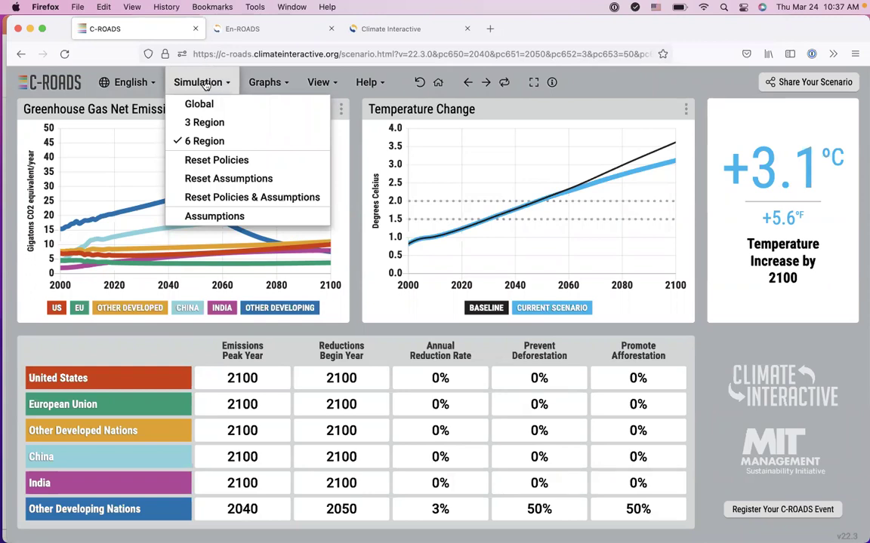
pyautogui.click(179, 120)
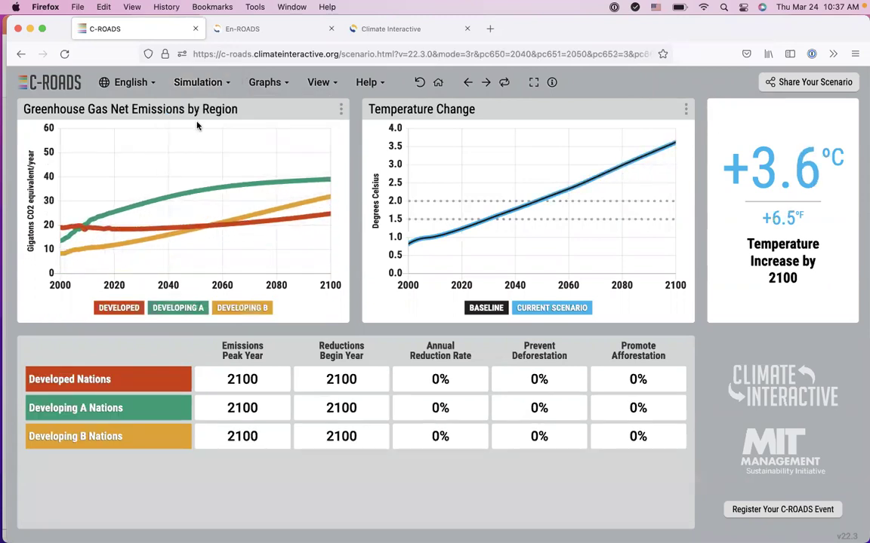
pyautogui.click(215, 81)
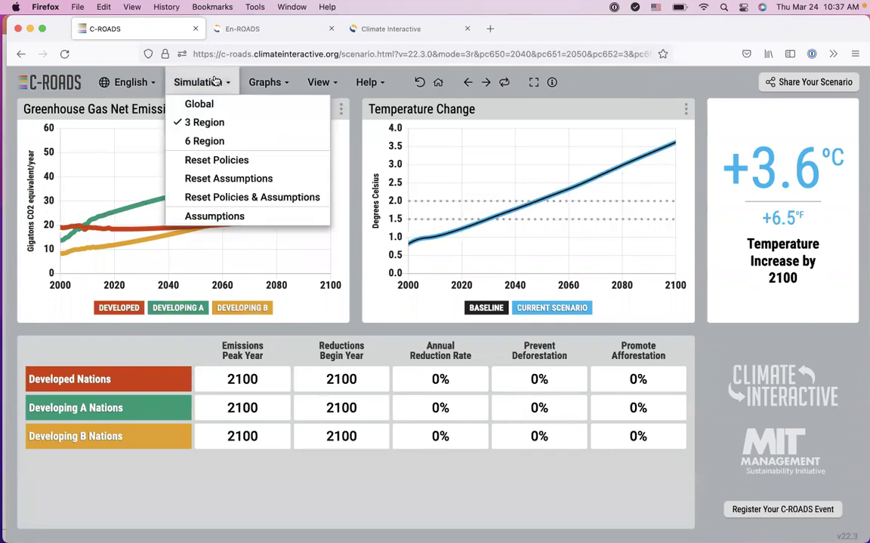
pyautogui.click(211, 105)
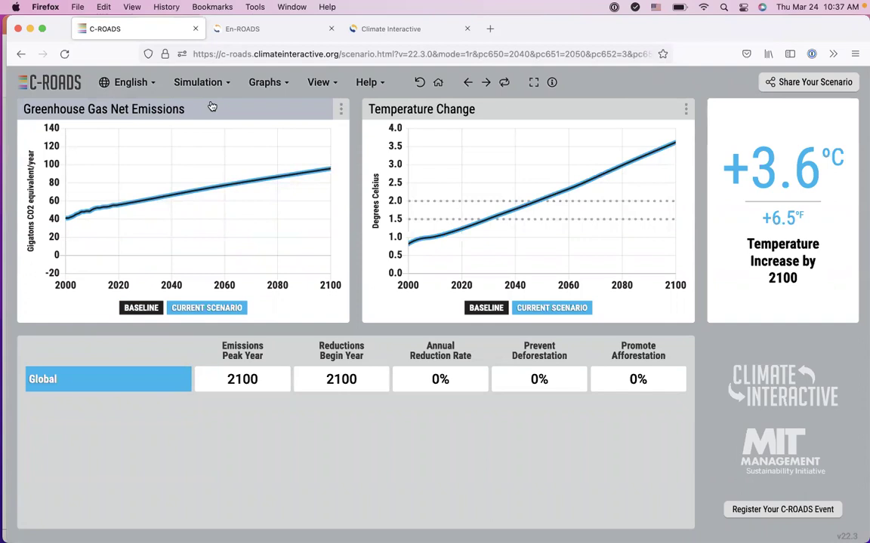
pyautogui.click(207, 83)
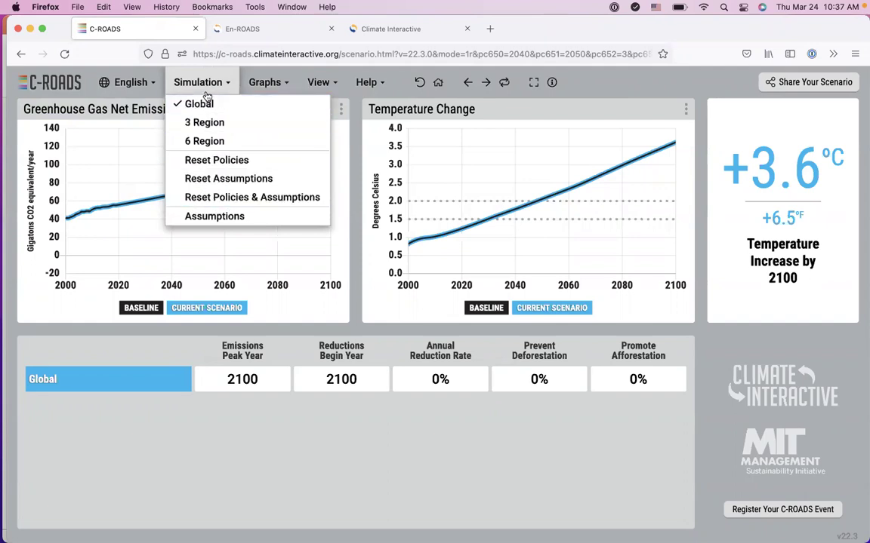
pyautogui.click(201, 141)
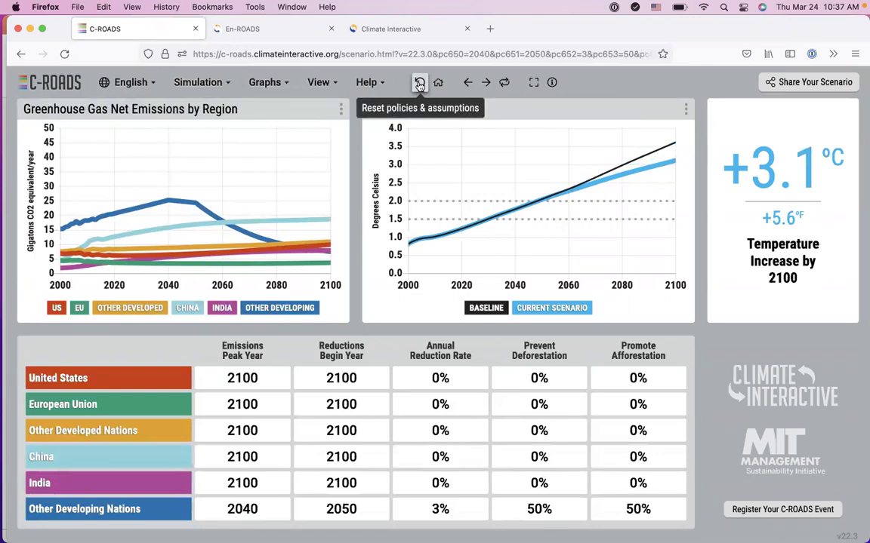
pyautogui.click(420, 84)
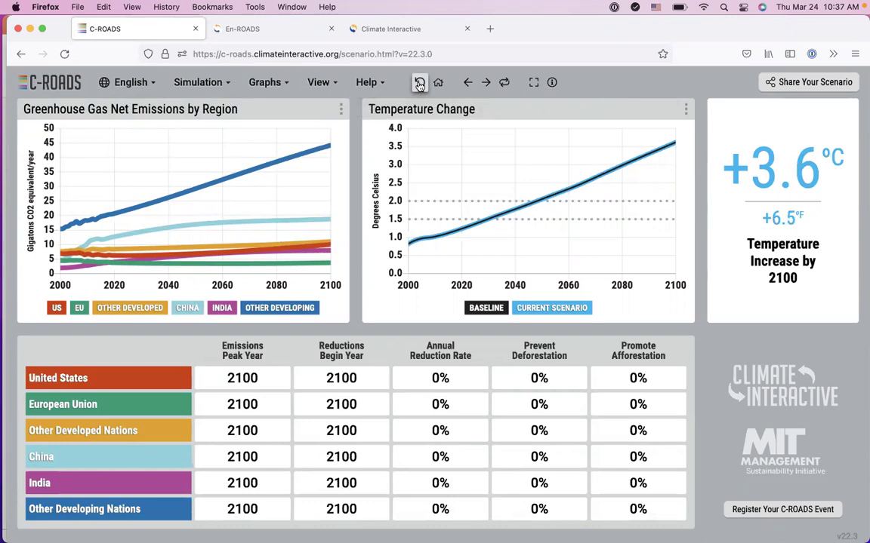
# Chart Decrease in Crop Yield from Temperature from the Graphs menu's Impacts group
pyautogui.click(274, 84)
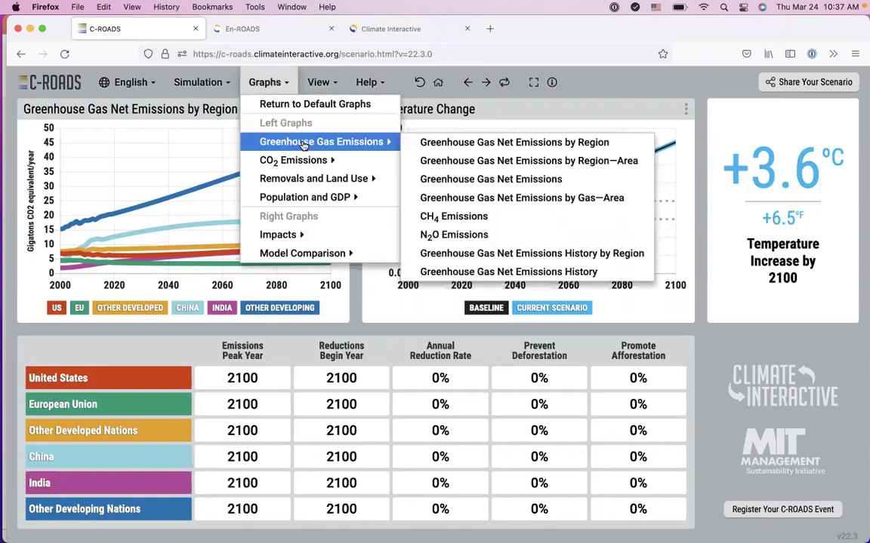
pyautogui.moveTo(303, 163)
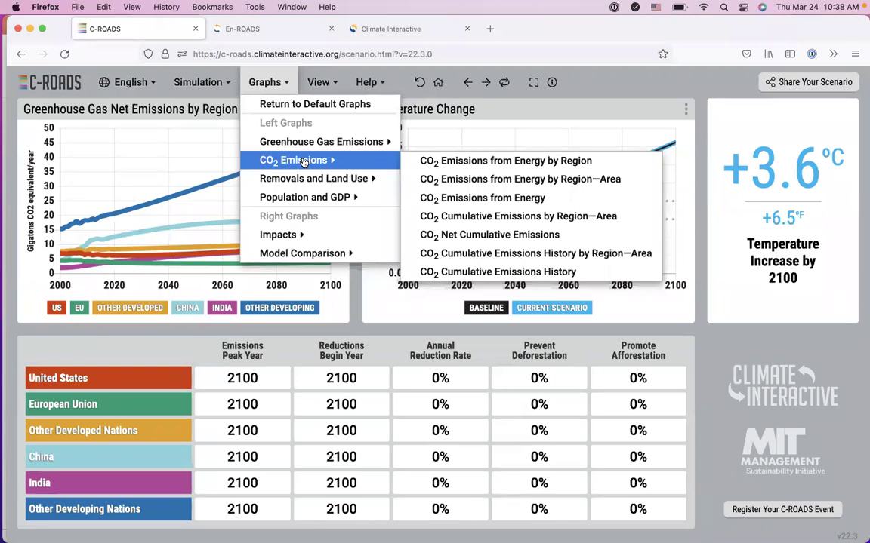
pyautogui.moveTo(304, 180)
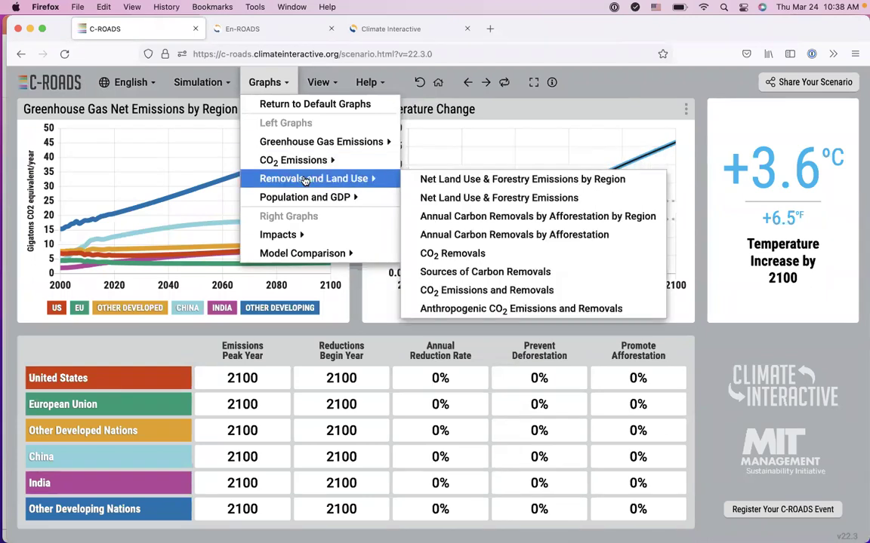
pyautogui.moveTo(304, 198)
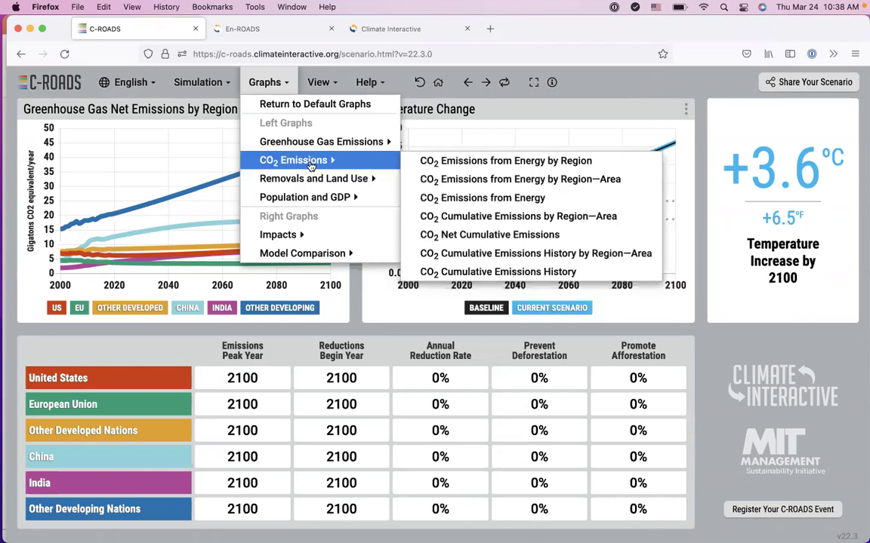
pyautogui.moveTo(323, 144)
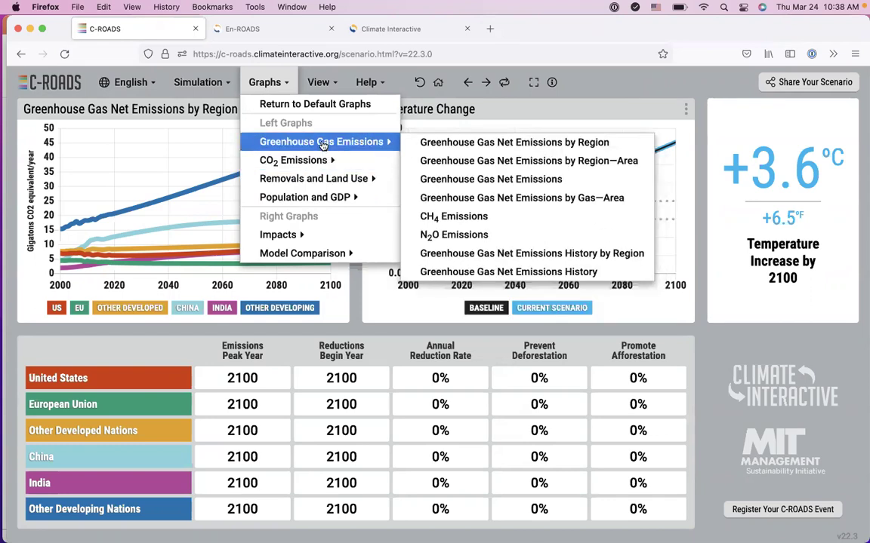
pyautogui.moveTo(287, 235)
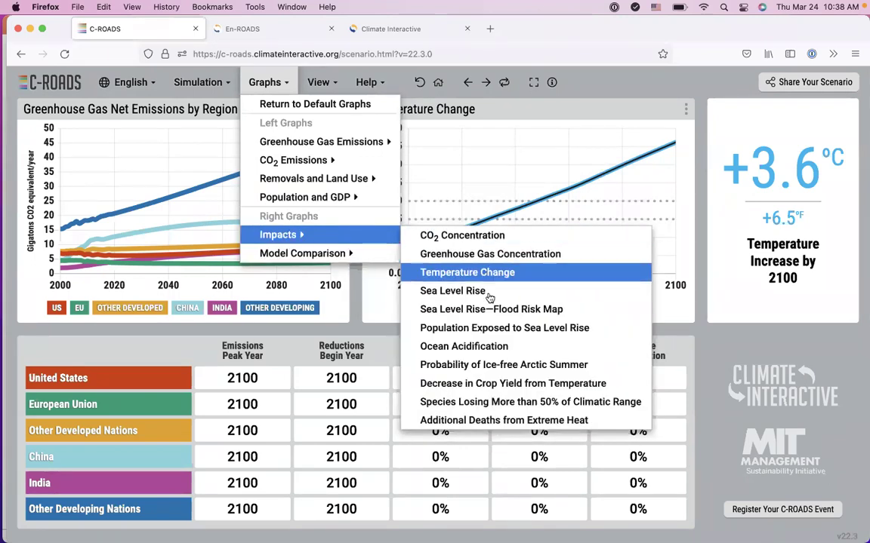
pyautogui.click(473, 386)
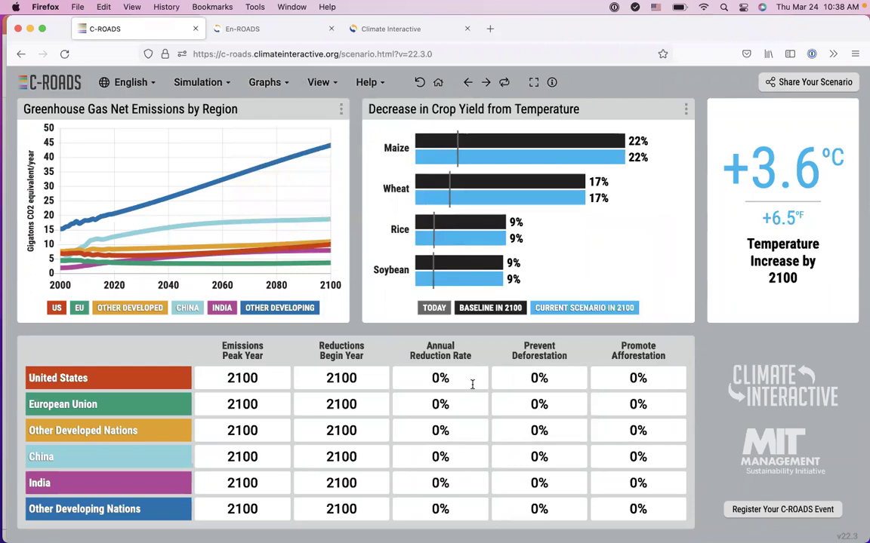
# Set Other Developing Nations' peak year to 2040, then bring up the crop-yield panel's graph choices
pyautogui.click(242, 508)
pyautogui.write('2040')
pyautogui.press('Tab')
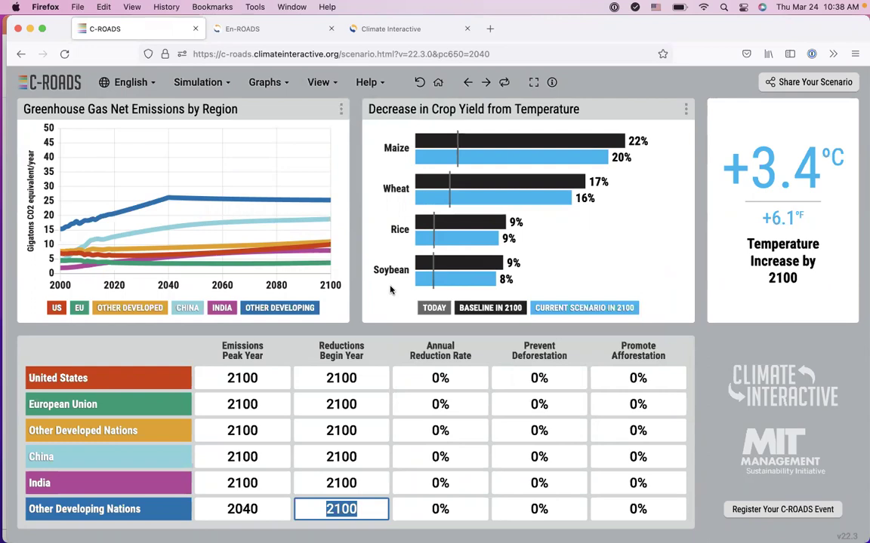
pyautogui.click(392, 109)
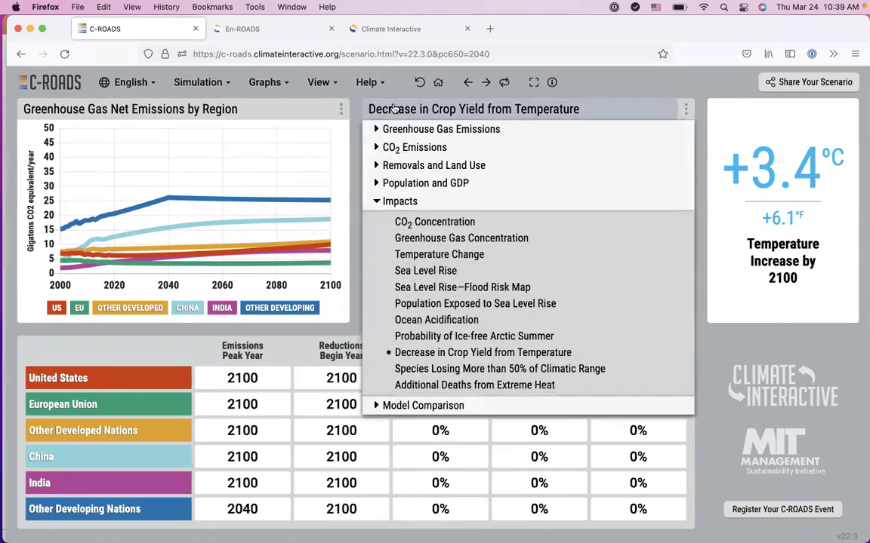
# View the Sea Level Rise—Flood Risk Map, then chart Sea Level Rise in that panel instead
pyautogui.click(422, 289)
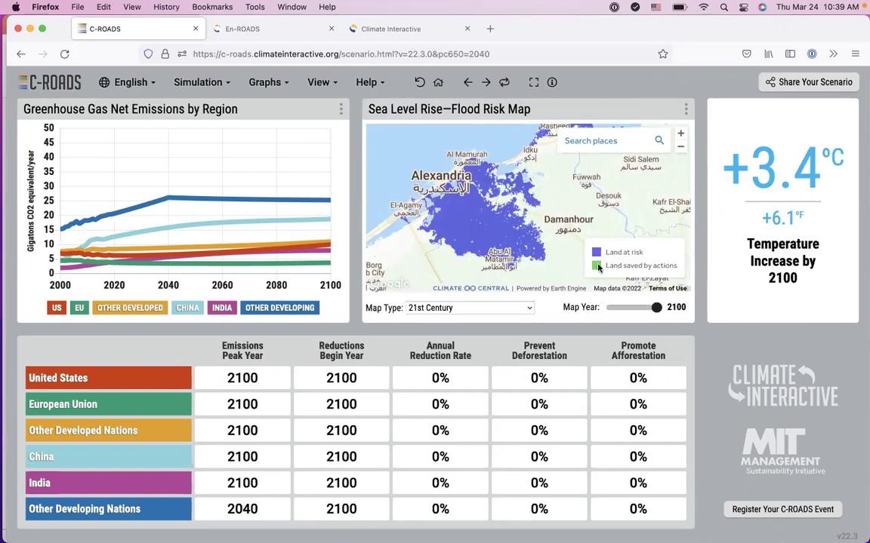
pyautogui.click(398, 109)
pyautogui.click(421, 272)
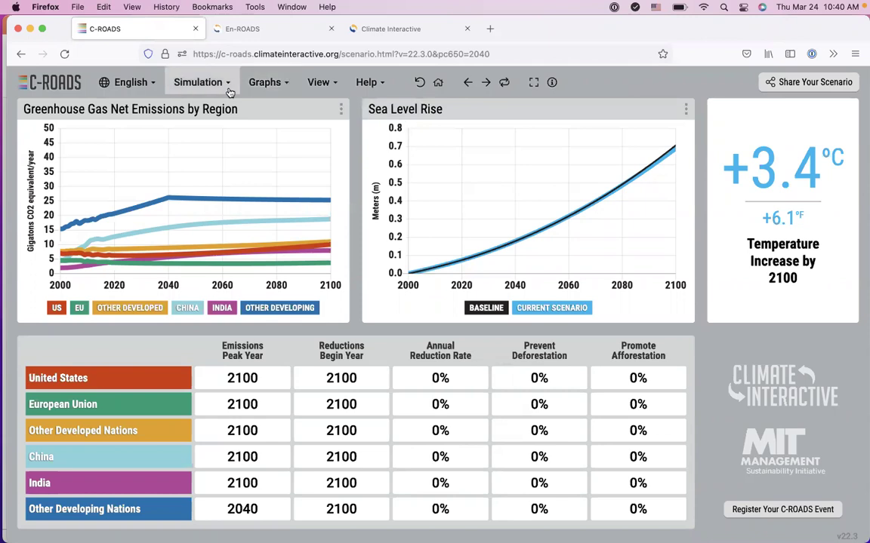
# Show the Outcomes in 2100 summary, then close that panel
pyautogui.click(313, 83)
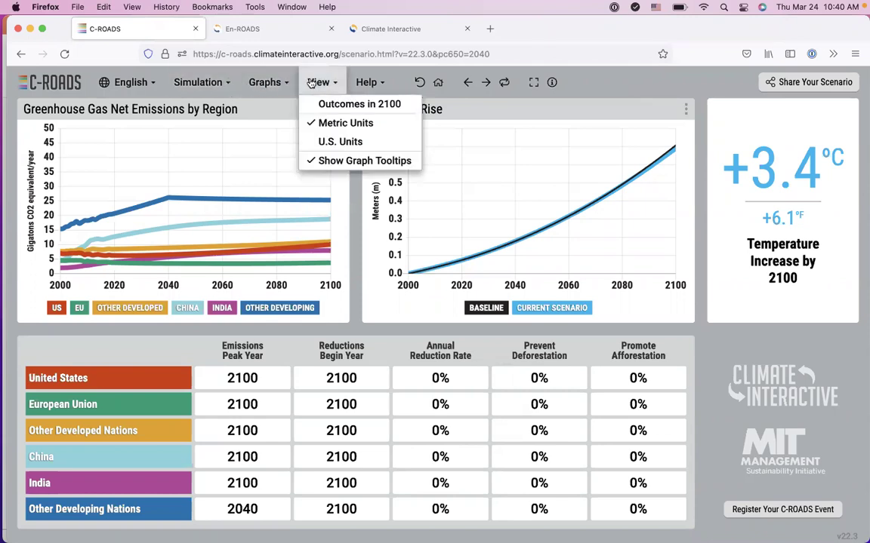
pyautogui.click(355, 103)
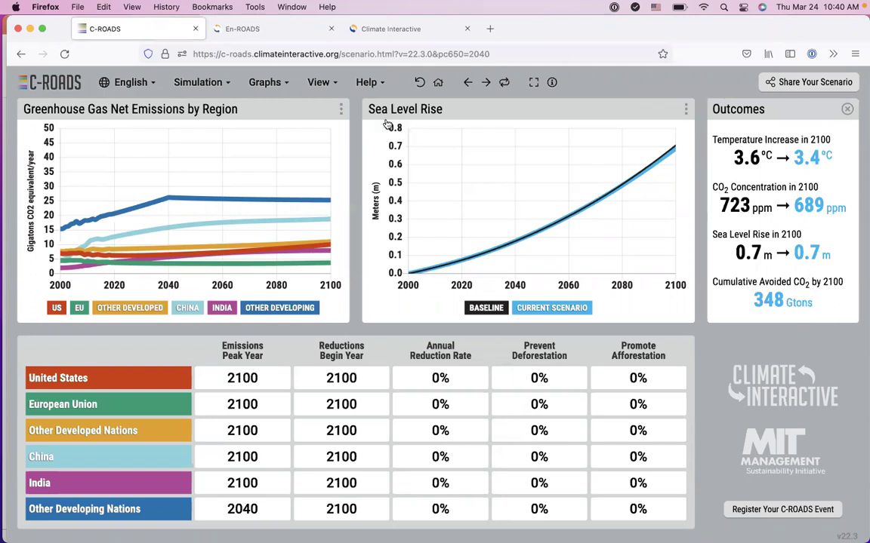
pyautogui.click(846, 110)
# Switch the results to U.S. units, then back to metric units
pyautogui.click(317, 81)
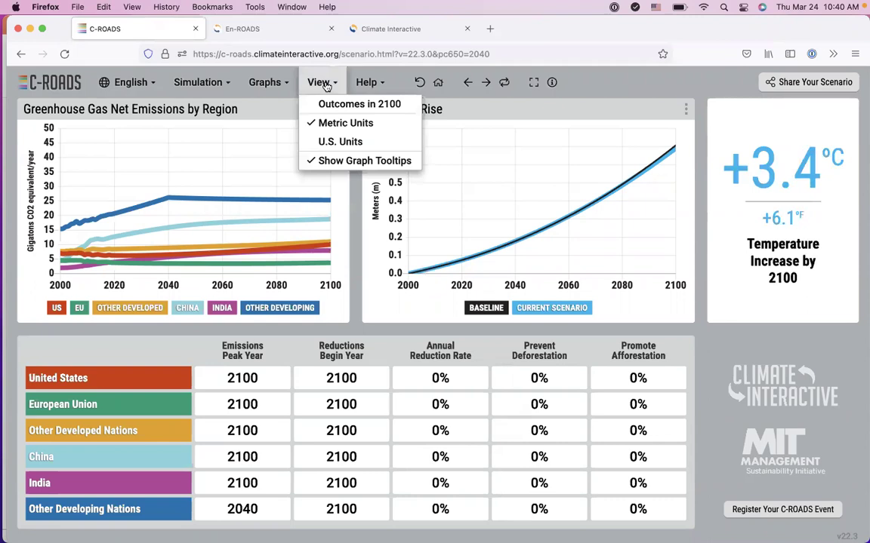
pyautogui.click(328, 142)
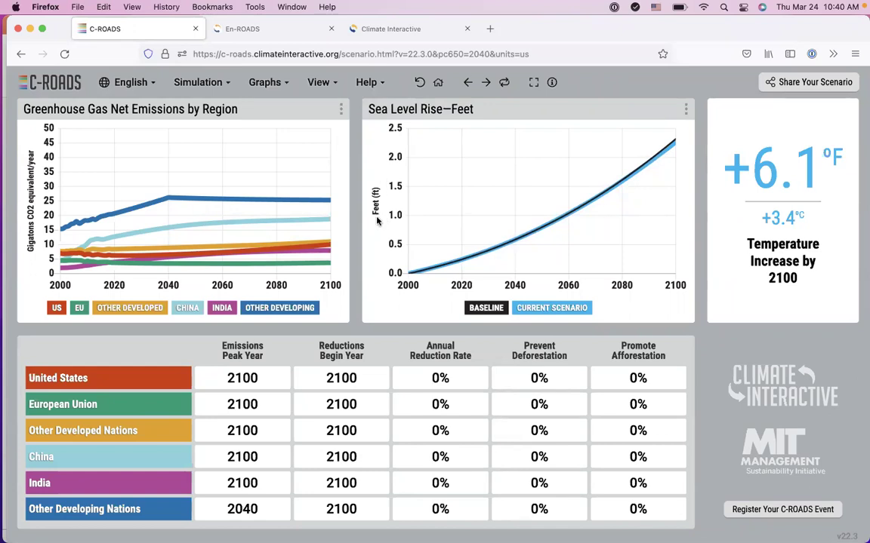
pyautogui.click(317, 82)
pyautogui.click(327, 124)
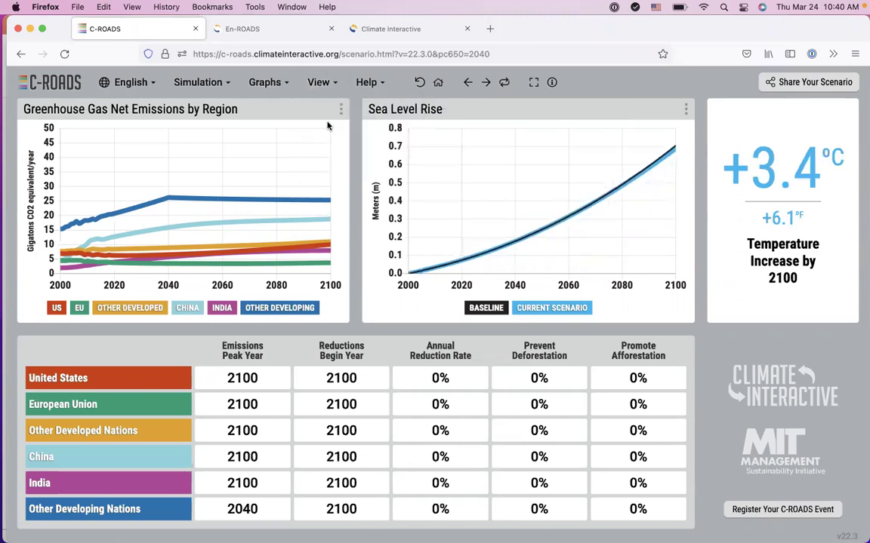
# Turn off Show Graph Tooltips in the View display options
pyautogui.click(321, 84)
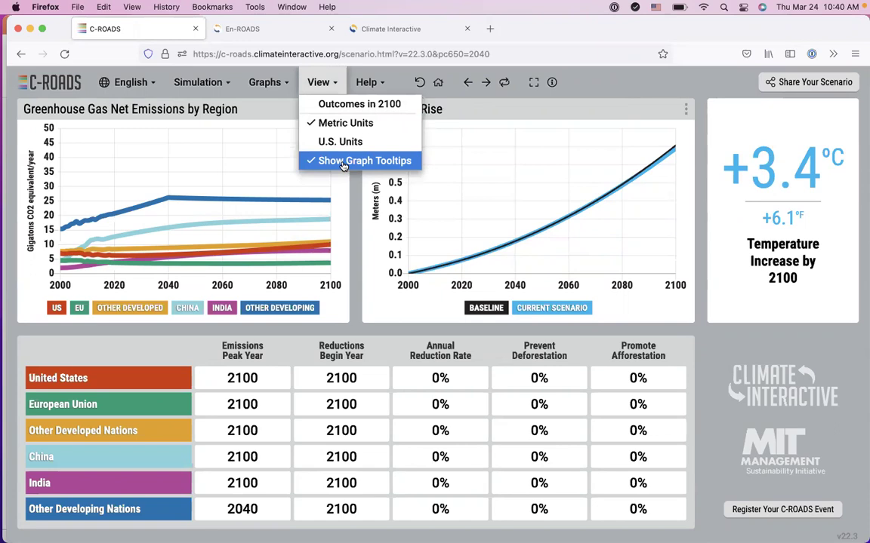
pyautogui.click(354, 188)
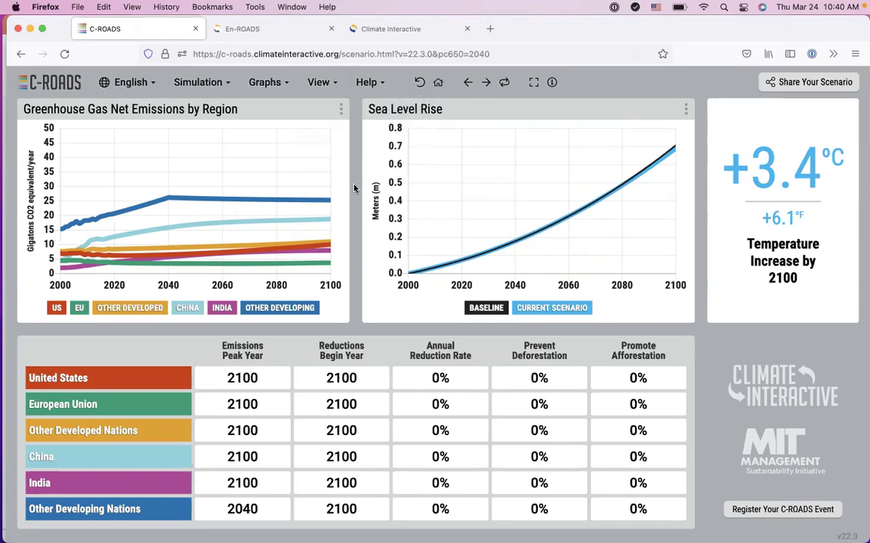
pyautogui.moveTo(217, 201)
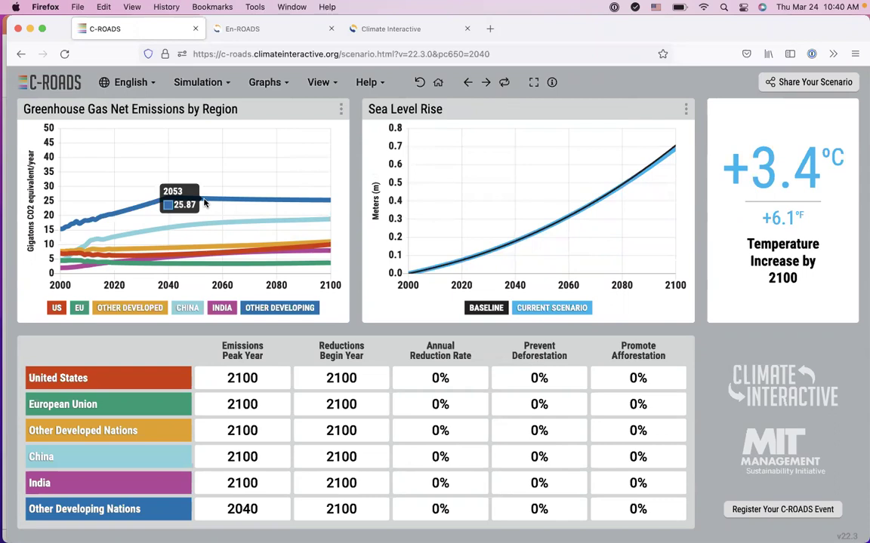
pyautogui.click(320, 83)
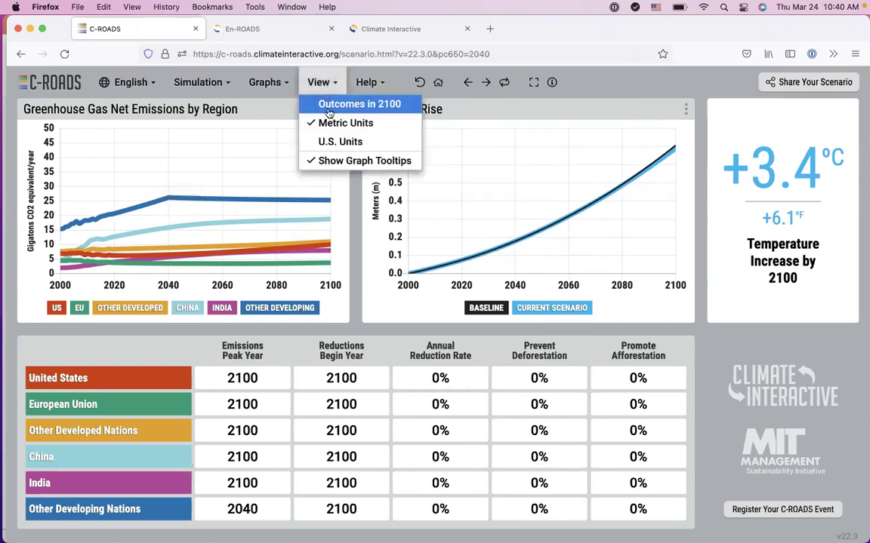
pyautogui.click(332, 161)
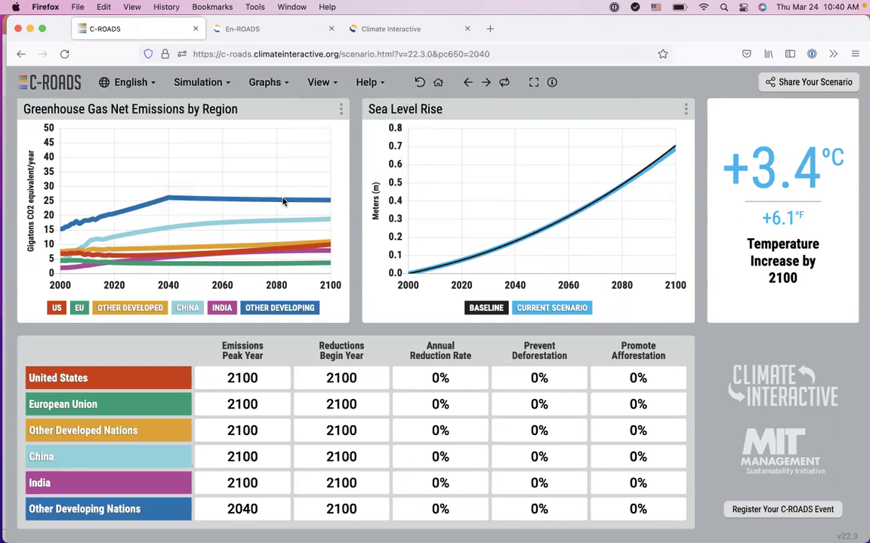
pyautogui.click(365, 85)
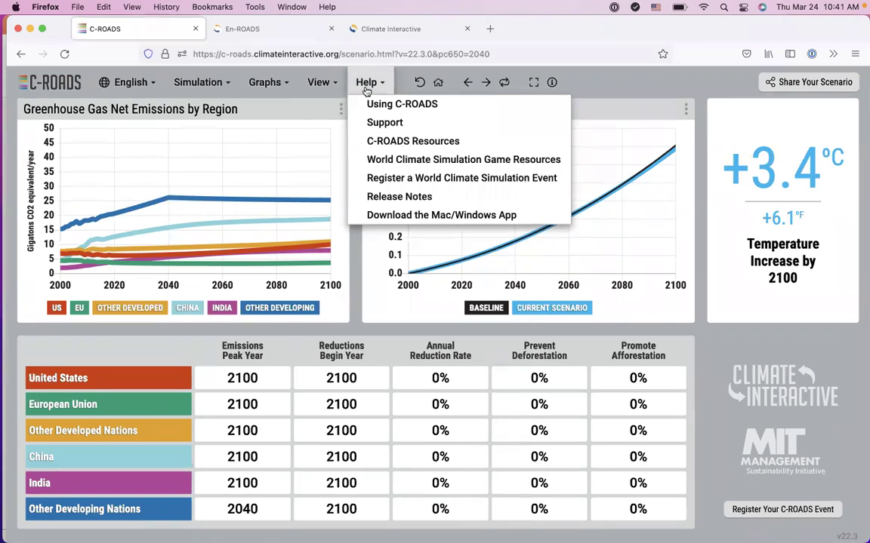
pyautogui.click(354, 245)
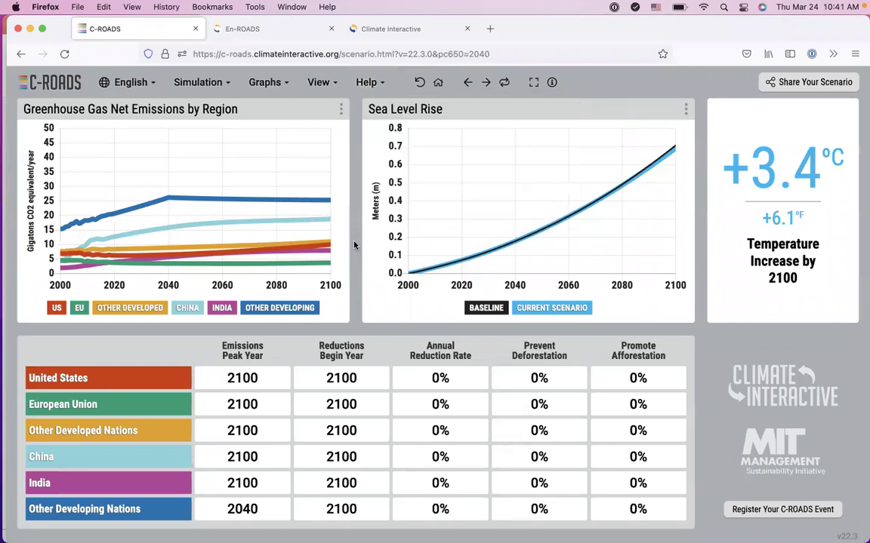
pyautogui.click(468, 85)
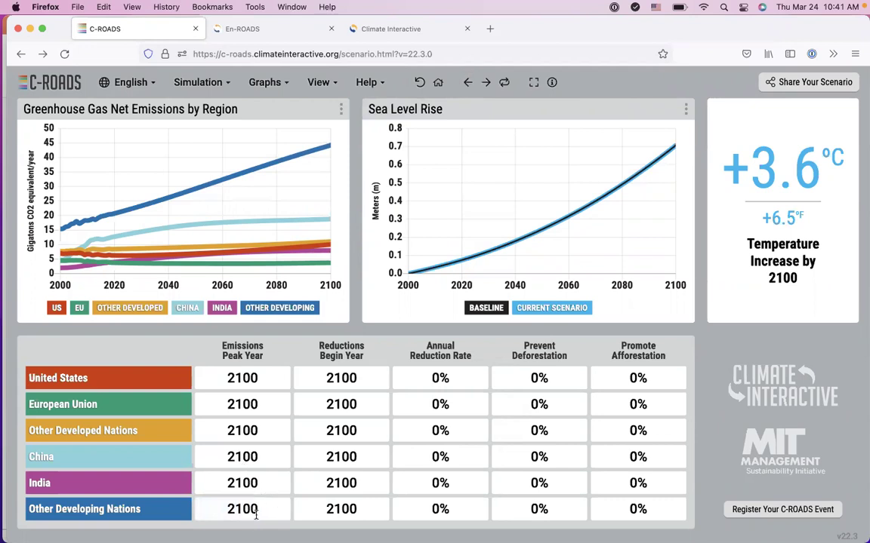
pyautogui.click(486, 83)
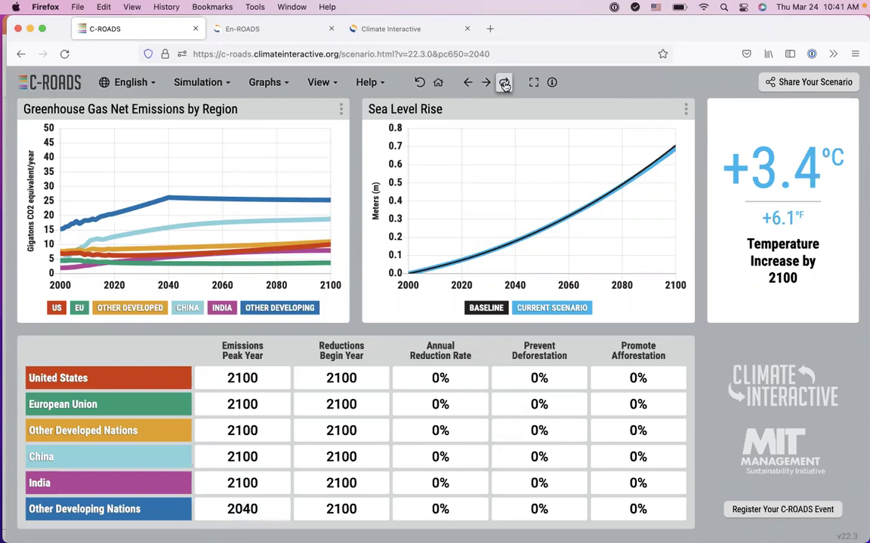
pyautogui.click(504, 84)
pyautogui.click(504, 85)
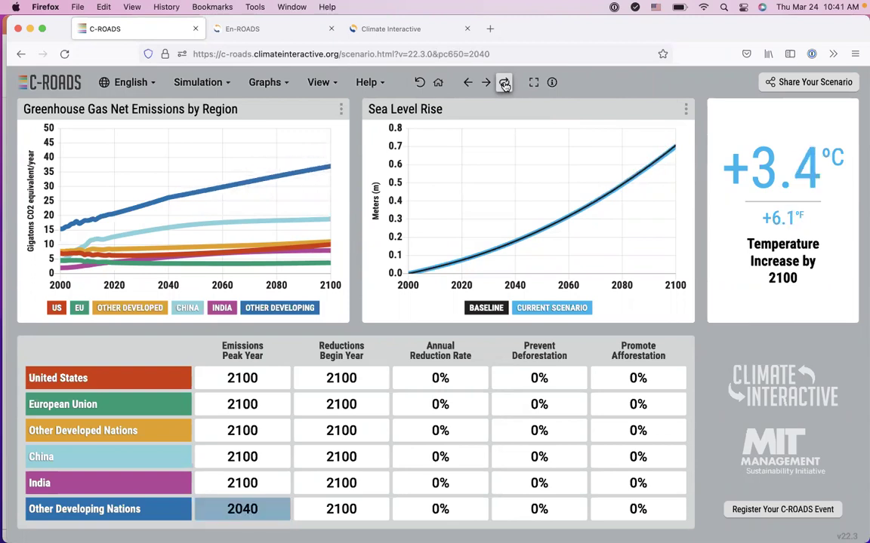
pyautogui.click(504, 85)
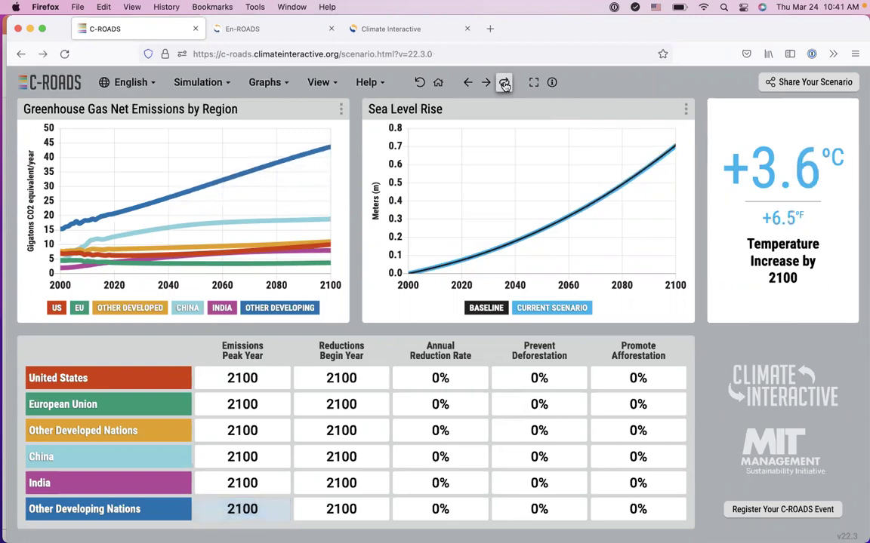
pyautogui.click(551, 83)
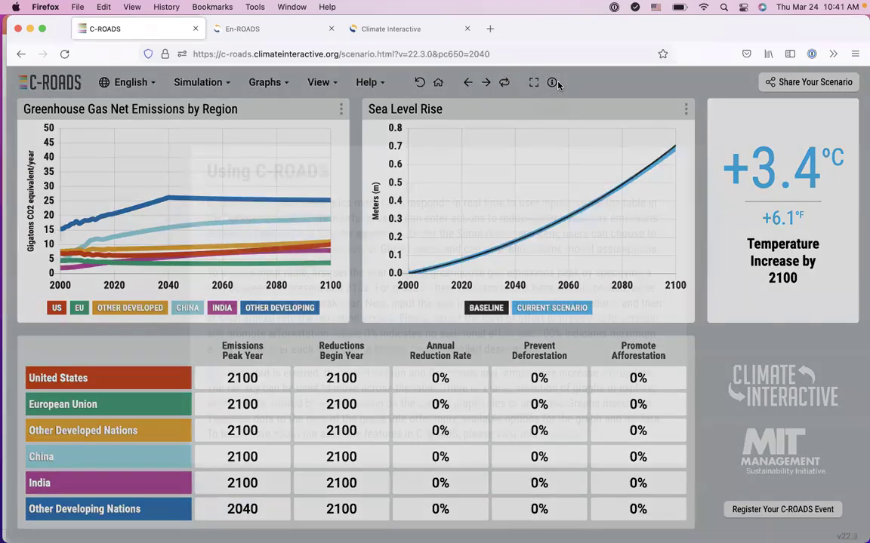
pyautogui.click(569, 129)
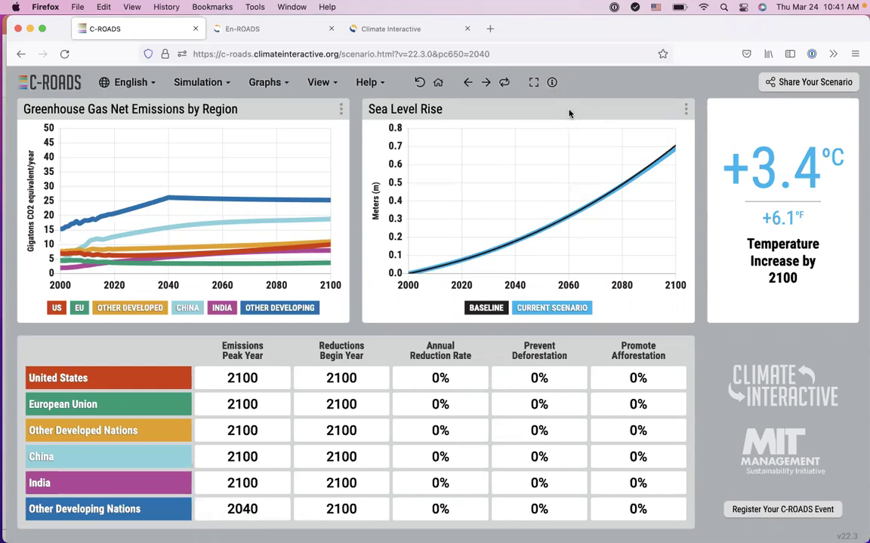
# Copy the scenario link, load it in a new browser tab, and return to the original tab
pyautogui.click(783, 85)
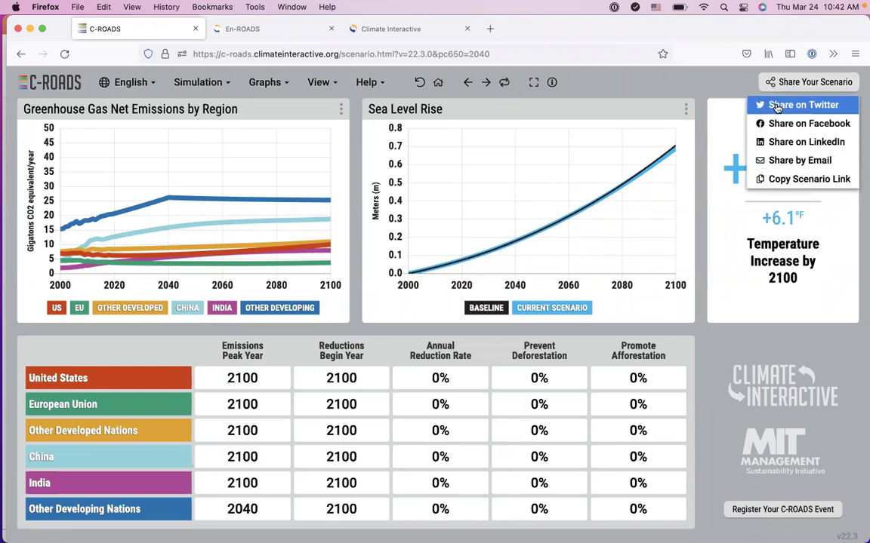
pyautogui.click(772, 184)
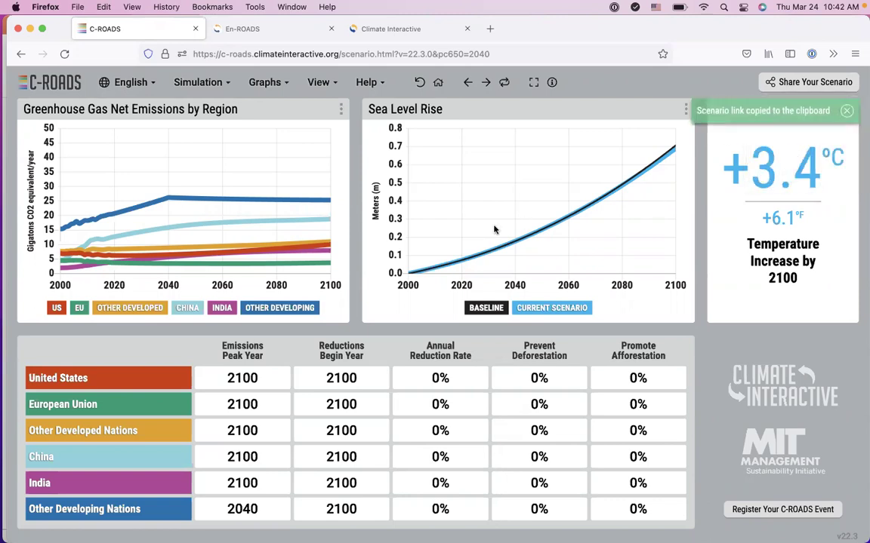
pyautogui.press('super+t')
pyautogui.press('super+v')
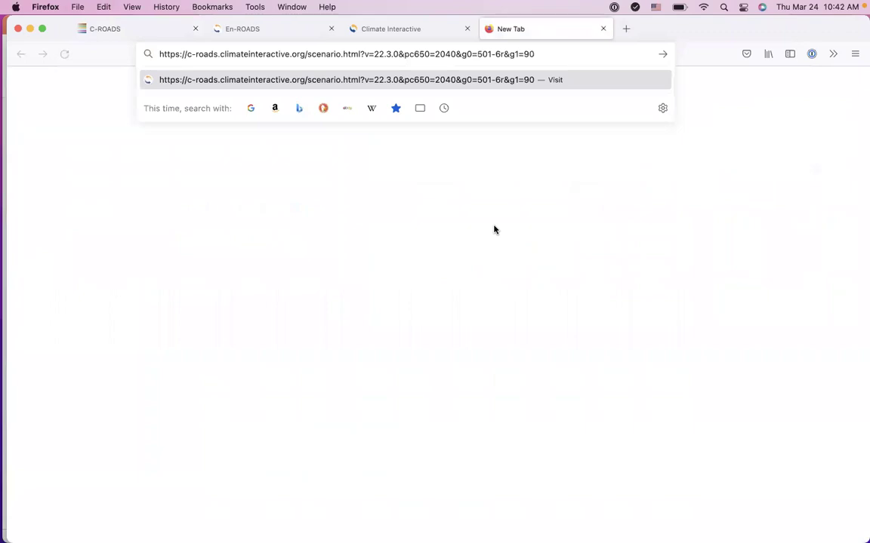
pyautogui.press('Return')
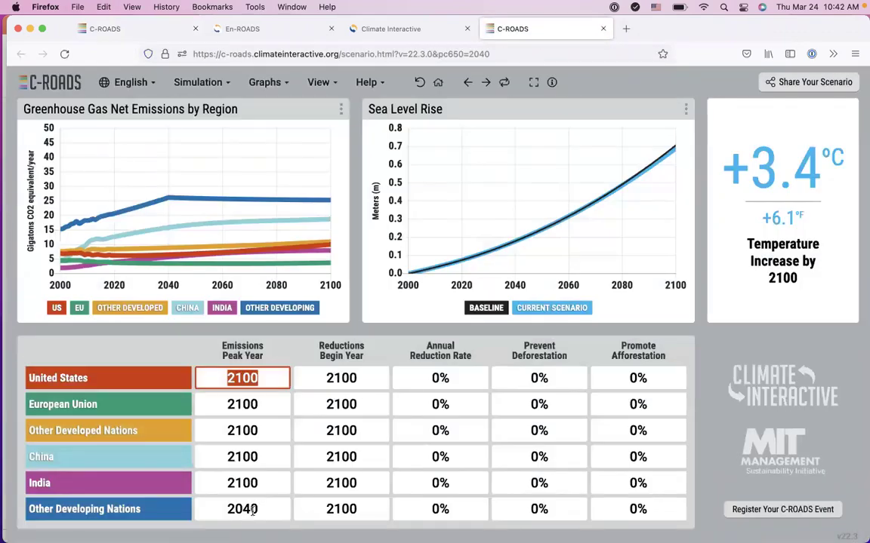
pyautogui.click(153, 29)
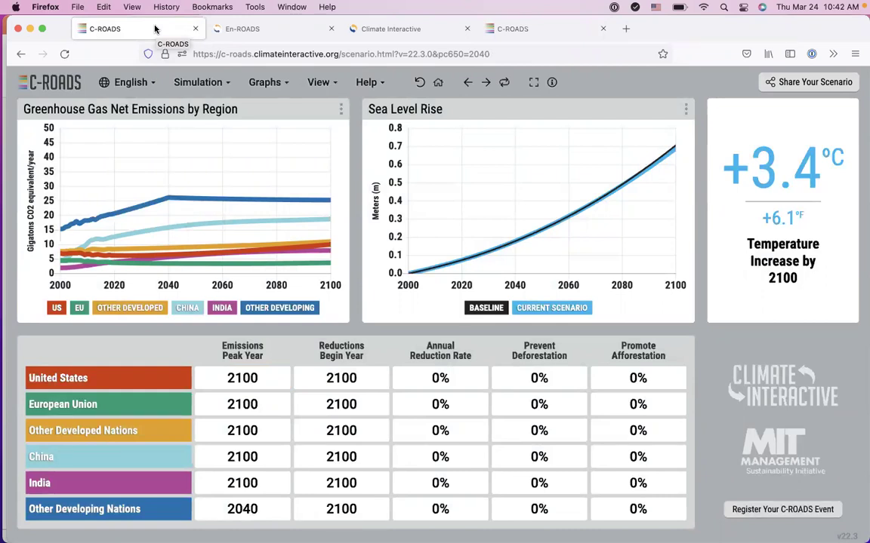
# Switch the interface language to Español and back to English, then bring Zoom forward
pyautogui.click(126, 85)
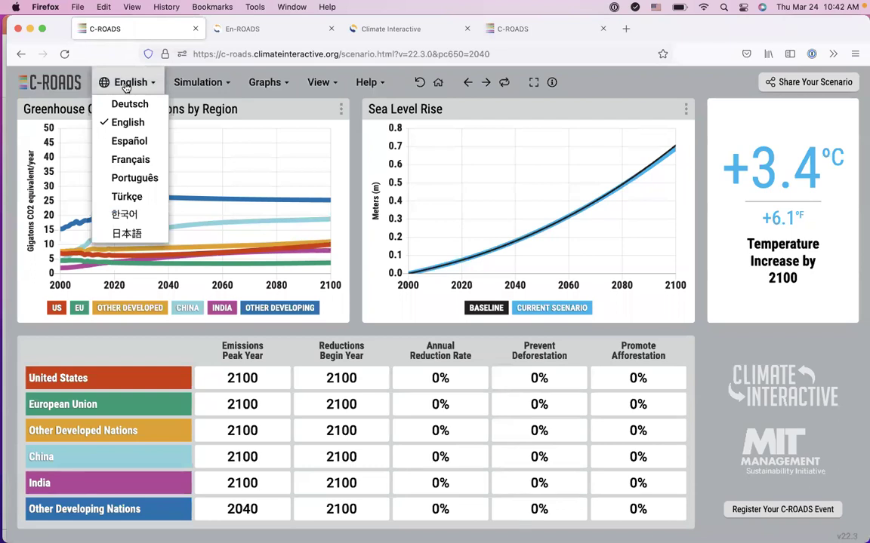
pyautogui.click(129, 142)
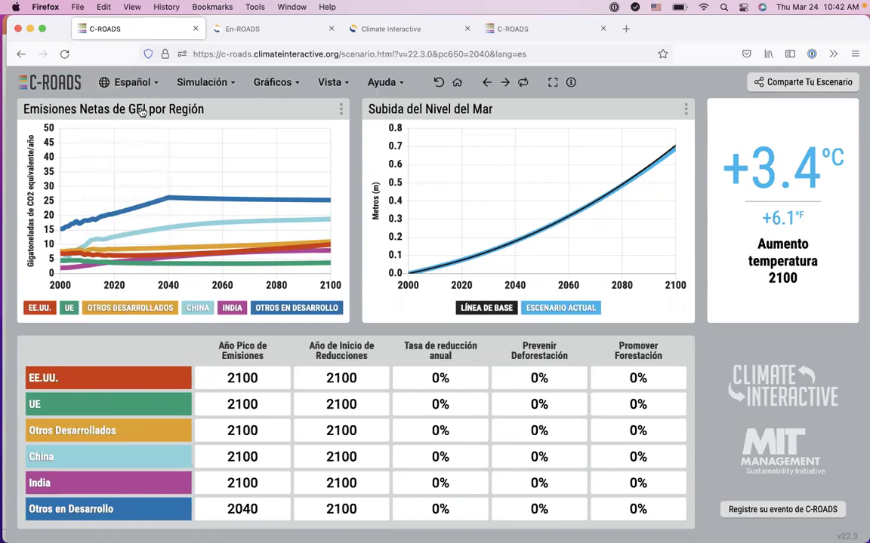
pyautogui.click(123, 83)
pyautogui.click(142, 130)
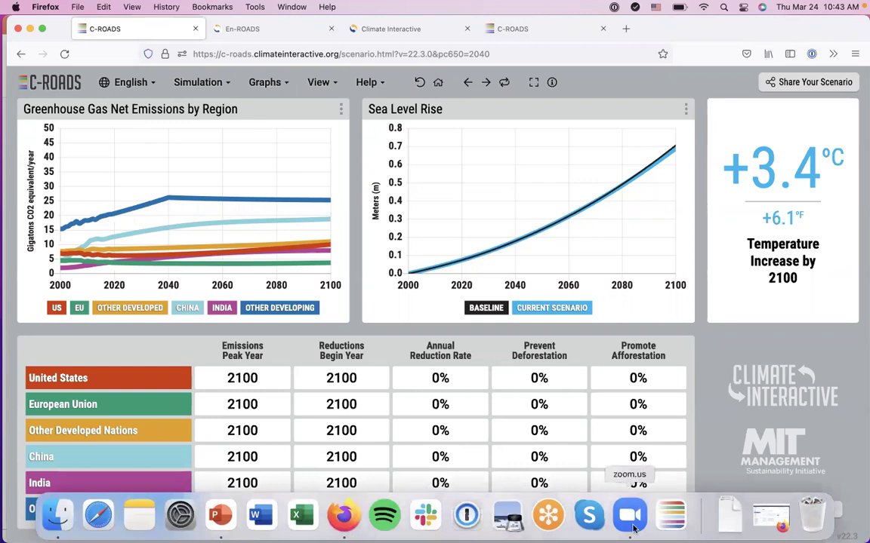
pyautogui.click(631, 521)
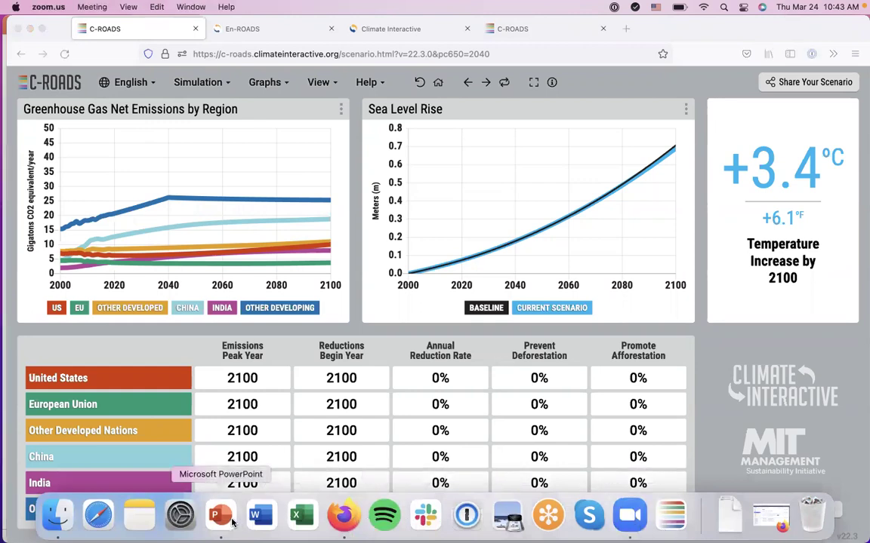